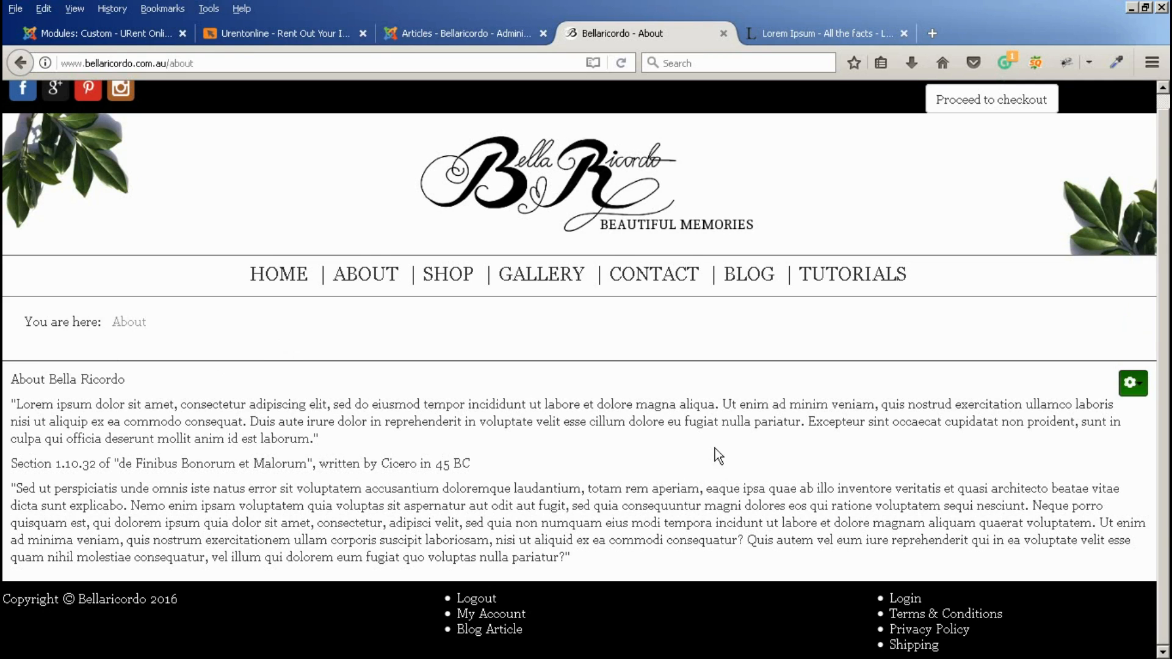
# Open the About article for front-end editing and bring its content editor into view.
pyautogui.click(1138, 384)
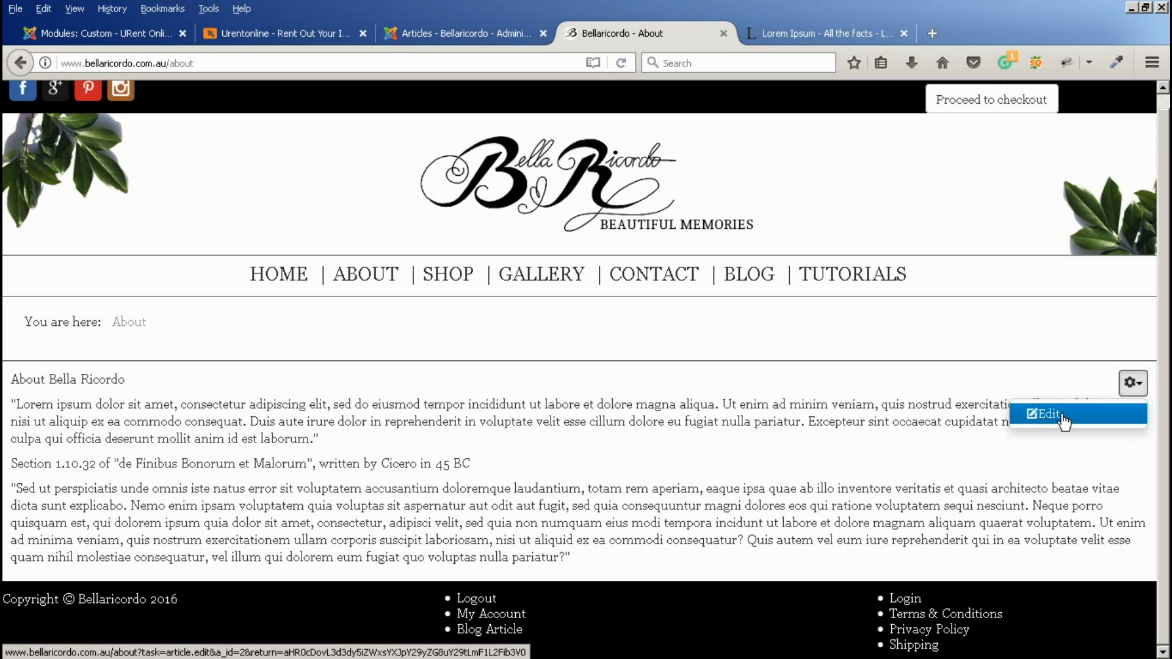
pyautogui.click(1044, 413)
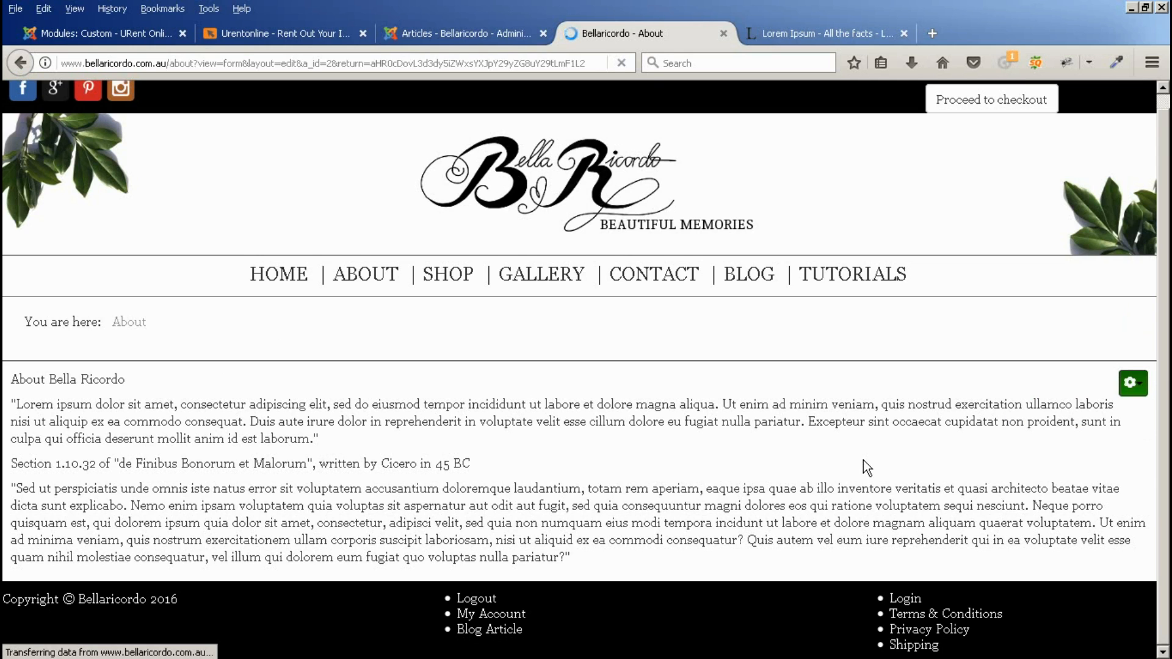
pyautogui.scroll(-3, 745, 393)
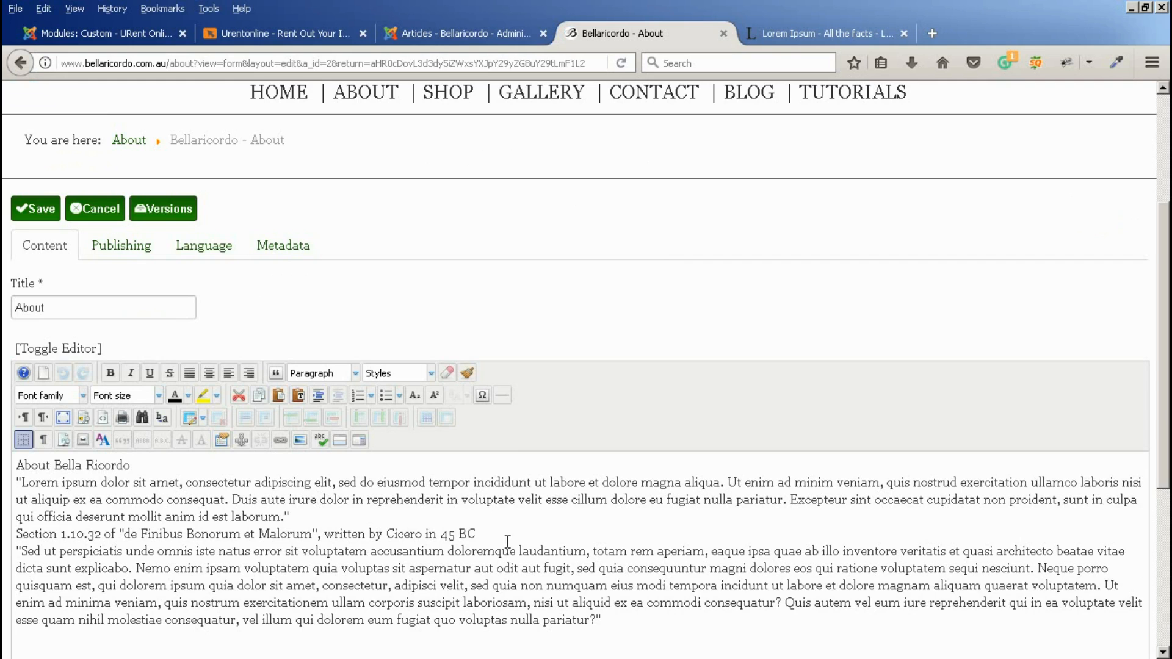
pyautogui.scroll(-2, 880, 236)
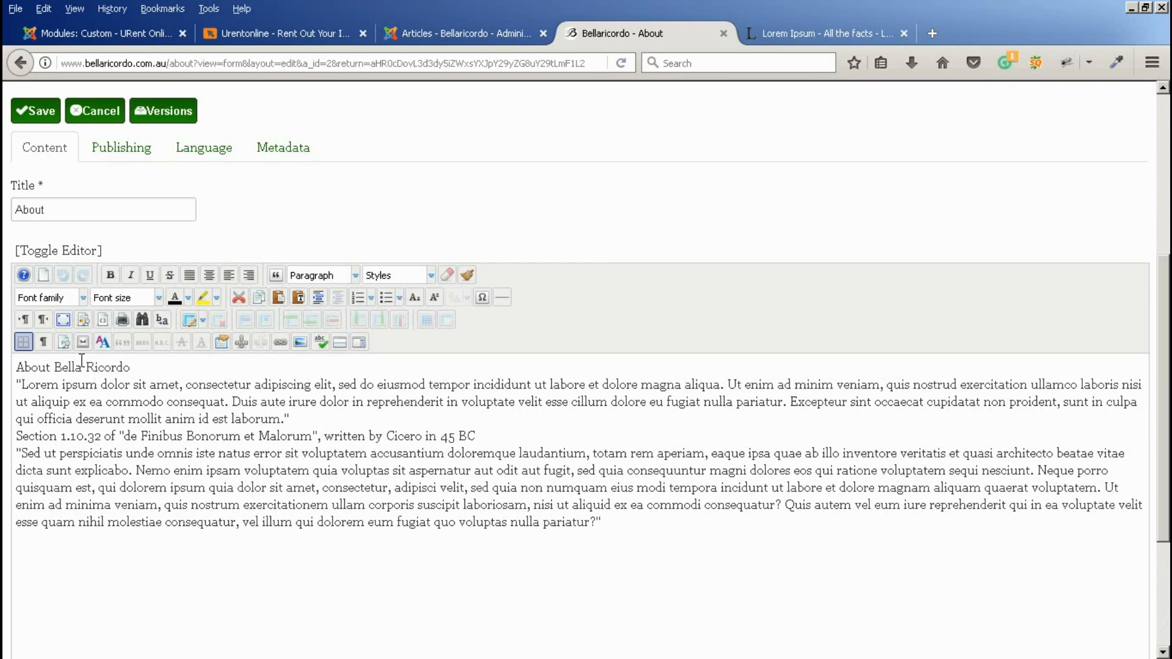
# Format the first line, "About Bella Ricordo", as Heading 1.
pyautogui.click(30, 367)
pyautogui.click(354, 277)
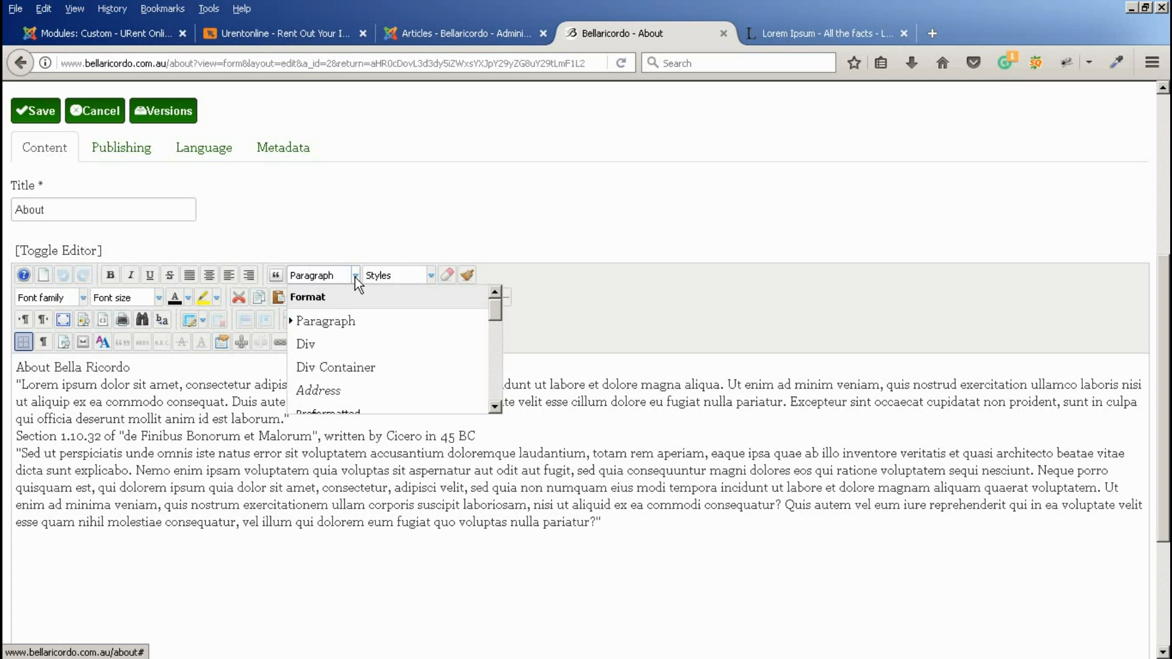
pyautogui.moveTo(492, 308); pyautogui.dragTo(493, 328)
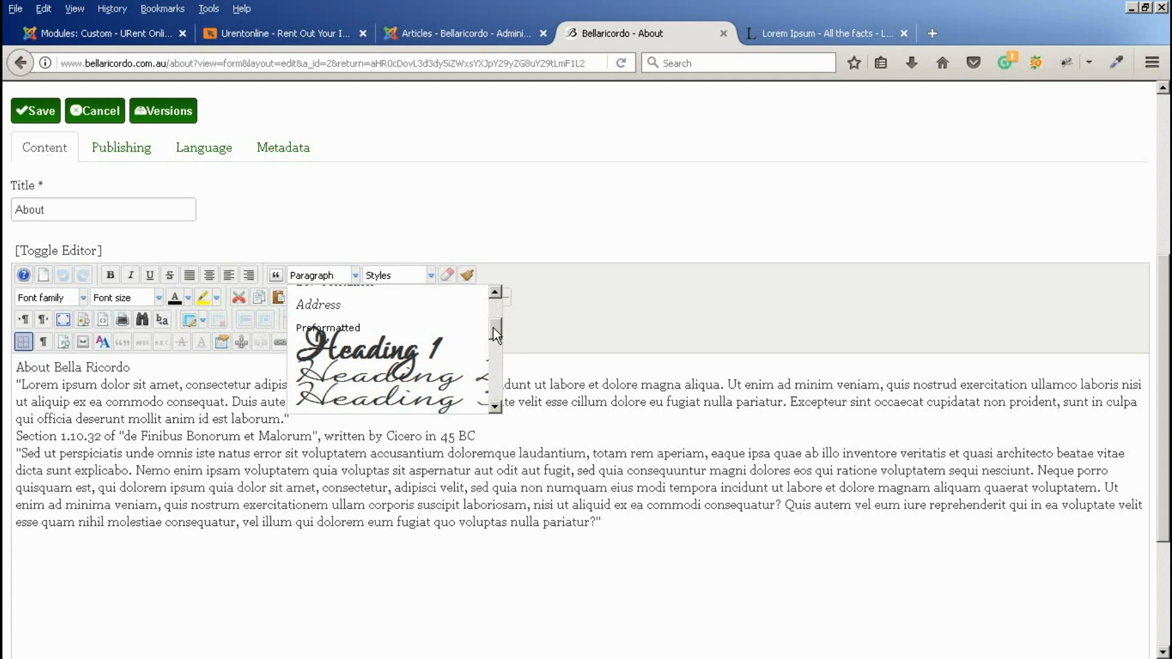
pyautogui.click(354, 347)
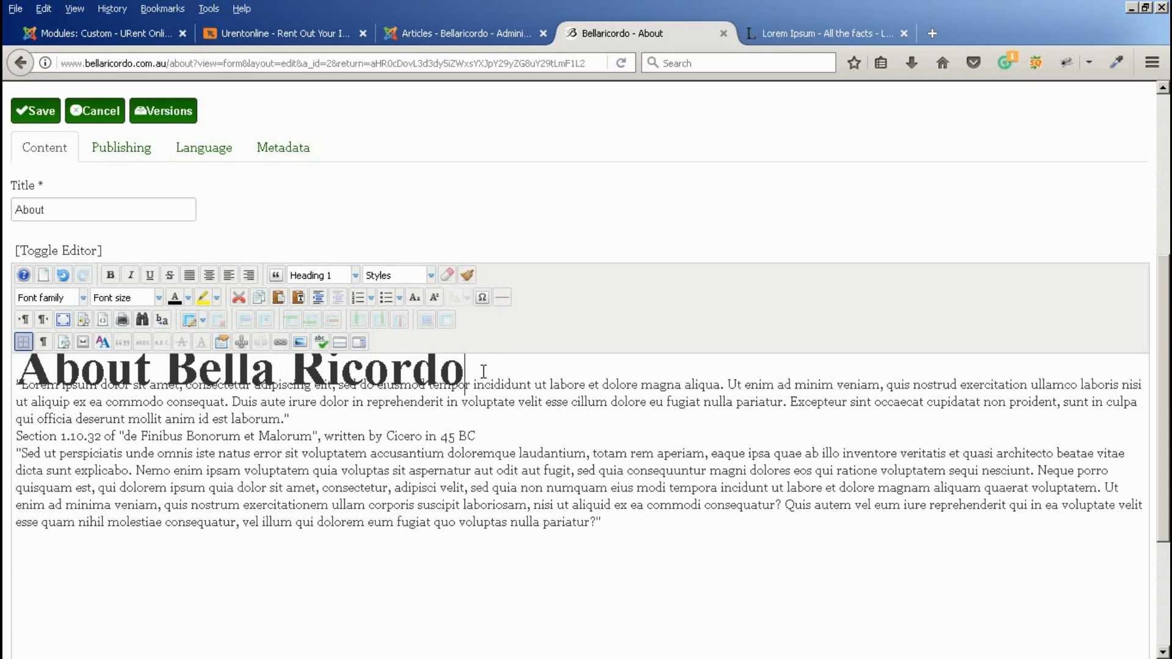
pyautogui.click(523, 409)
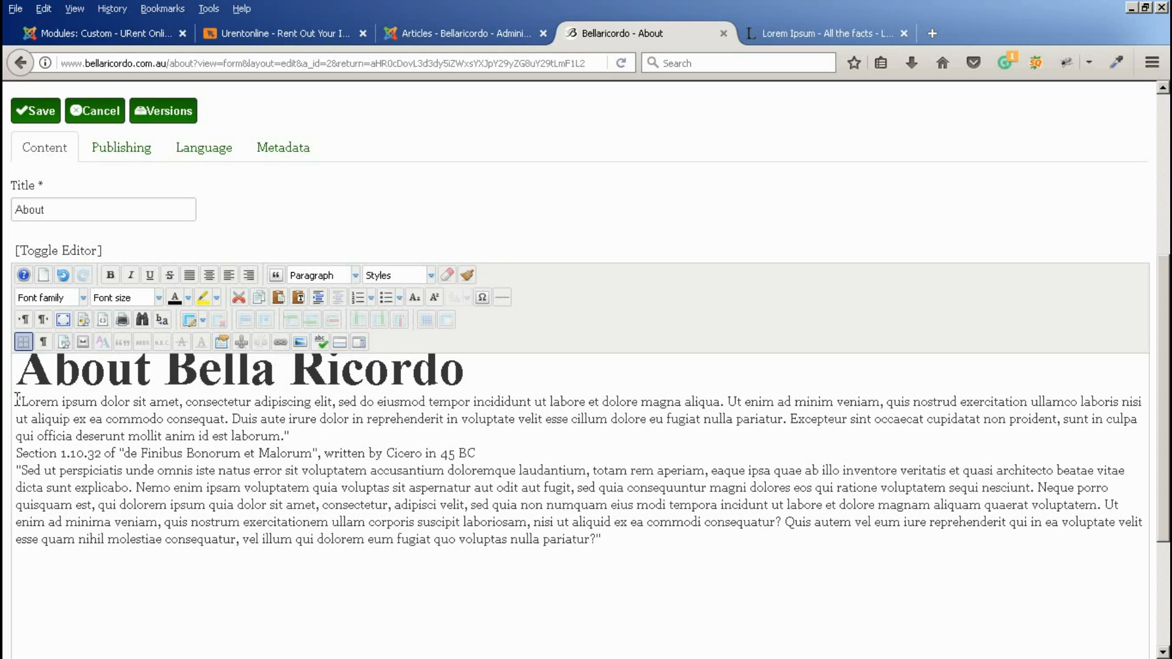
# Format the "Section 1.10.32" line between the two body paragraphs as Heading 2.
pyautogui.click(134, 453)
pyautogui.click(354, 275)
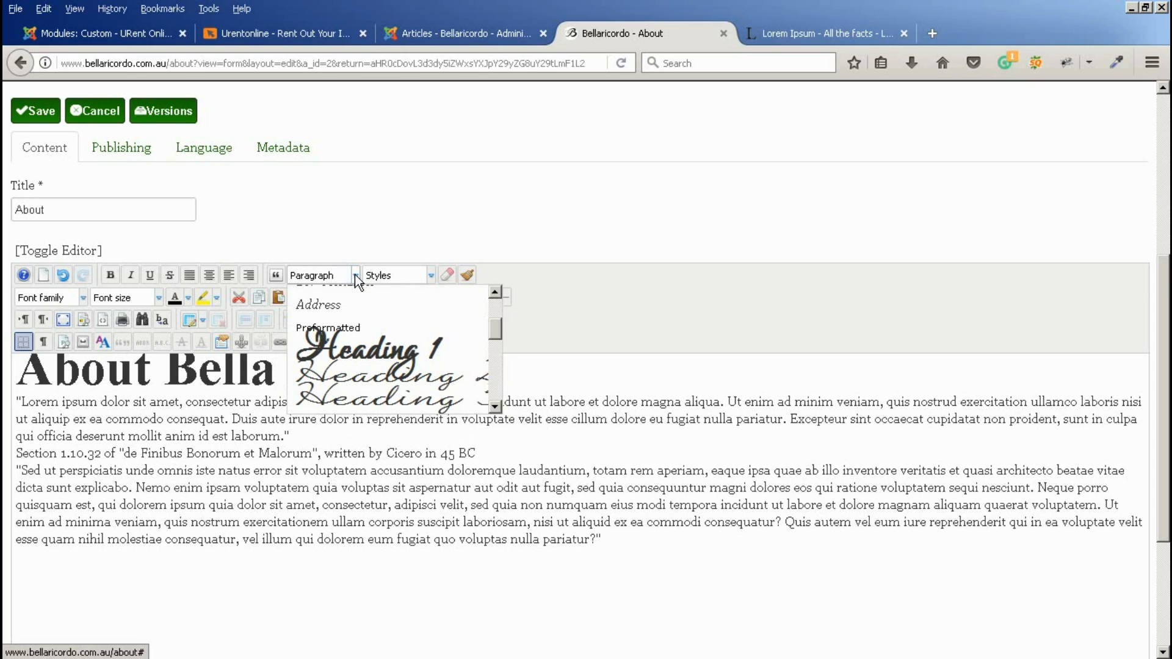
pyautogui.click(382, 373)
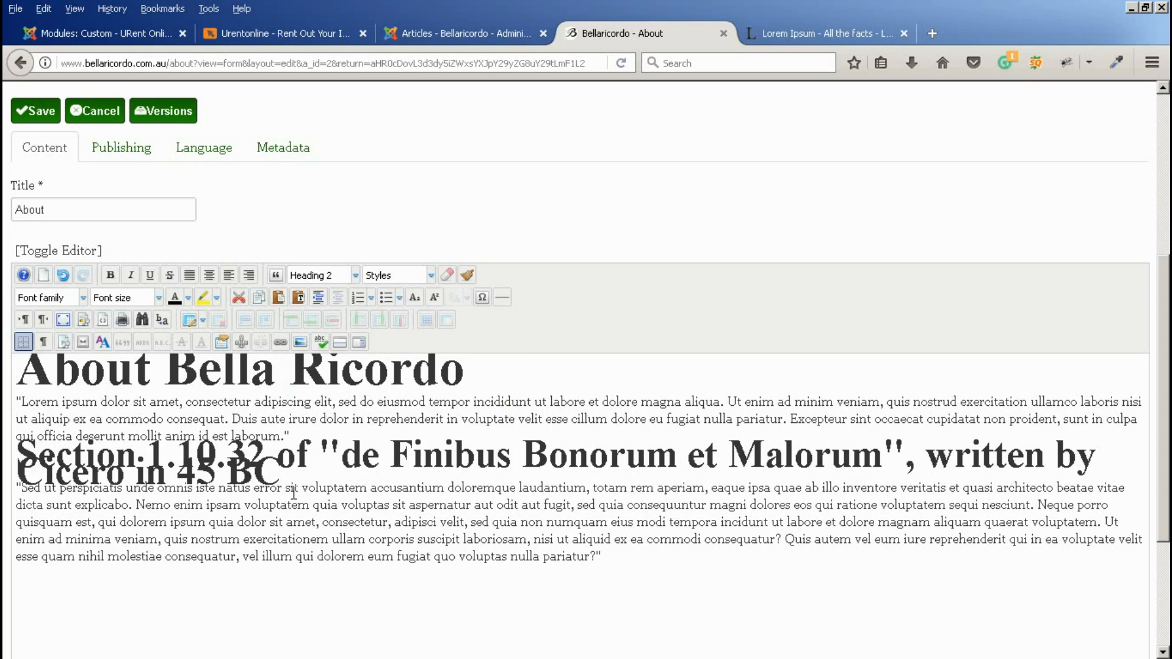
# In the first Lorem ipsum paragraph, make "psum dolor sit am" bold and "dolor in repr" italic.
pyautogui.click(66, 404)
pyautogui.moveTo(75, 403); pyautogui.dragTo(158, 401)
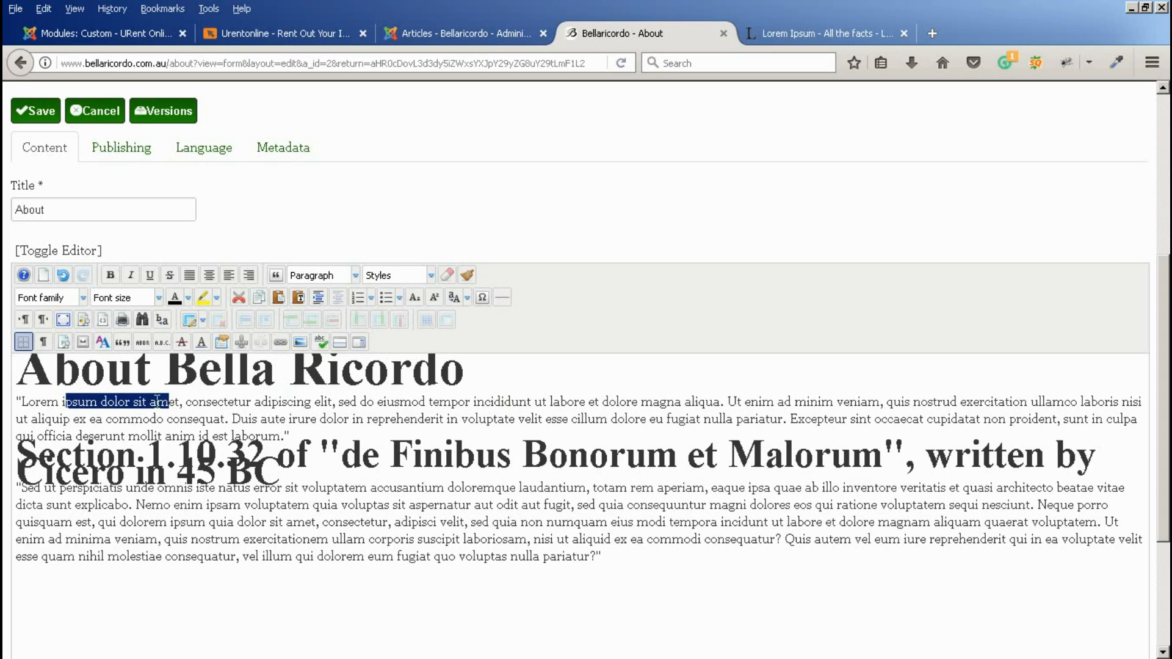
pyautogui.click(113, 276)
pyautogui.moveTo(344, 418); pyautogui.dragTo(413, 418)
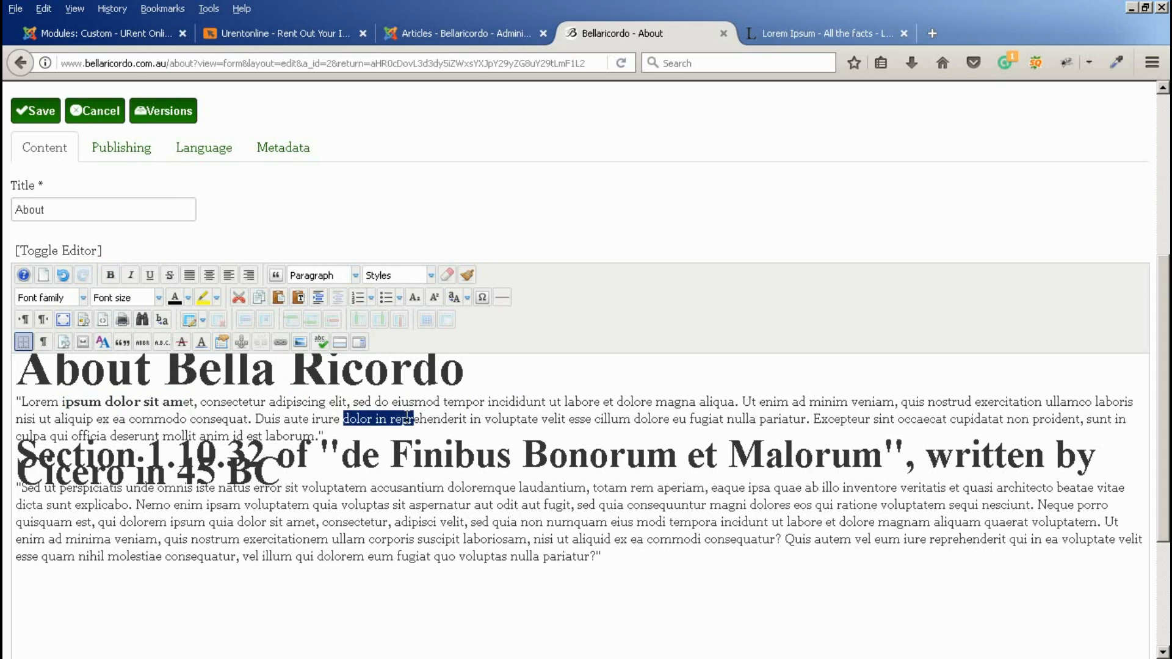
pyautogui.click(130, 274)
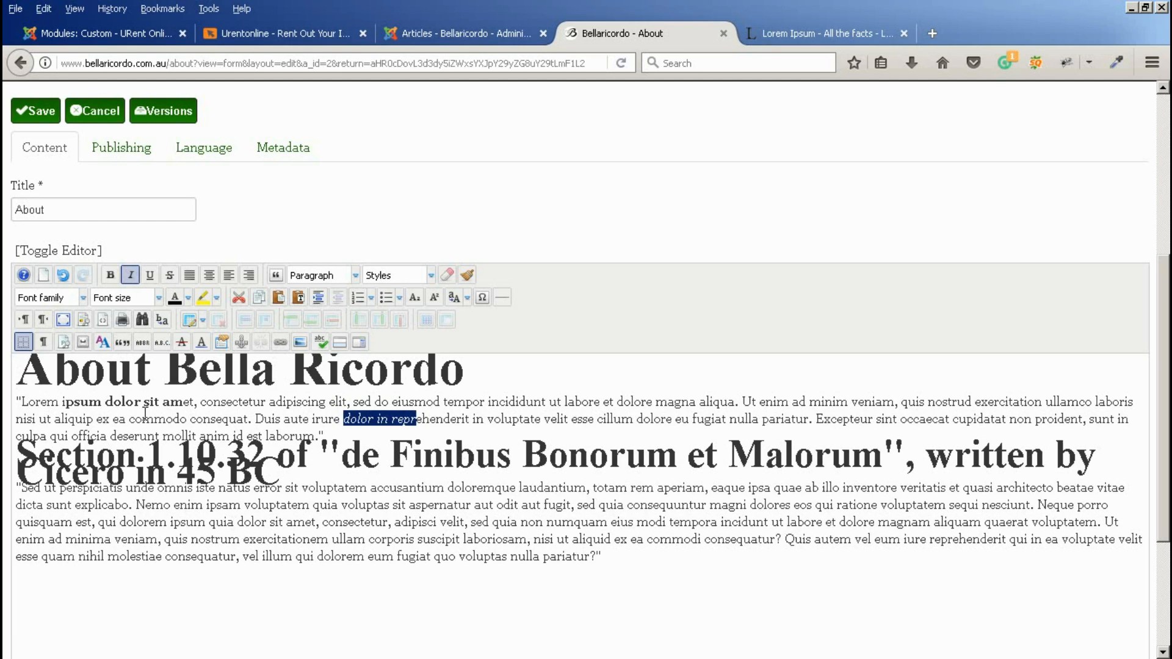
# Start inserting an image at the beginning of the first Lorem ipsum paragraph, choosing Rosebook1.jpg from the root image folder.
pyautogui.click(13, 401)
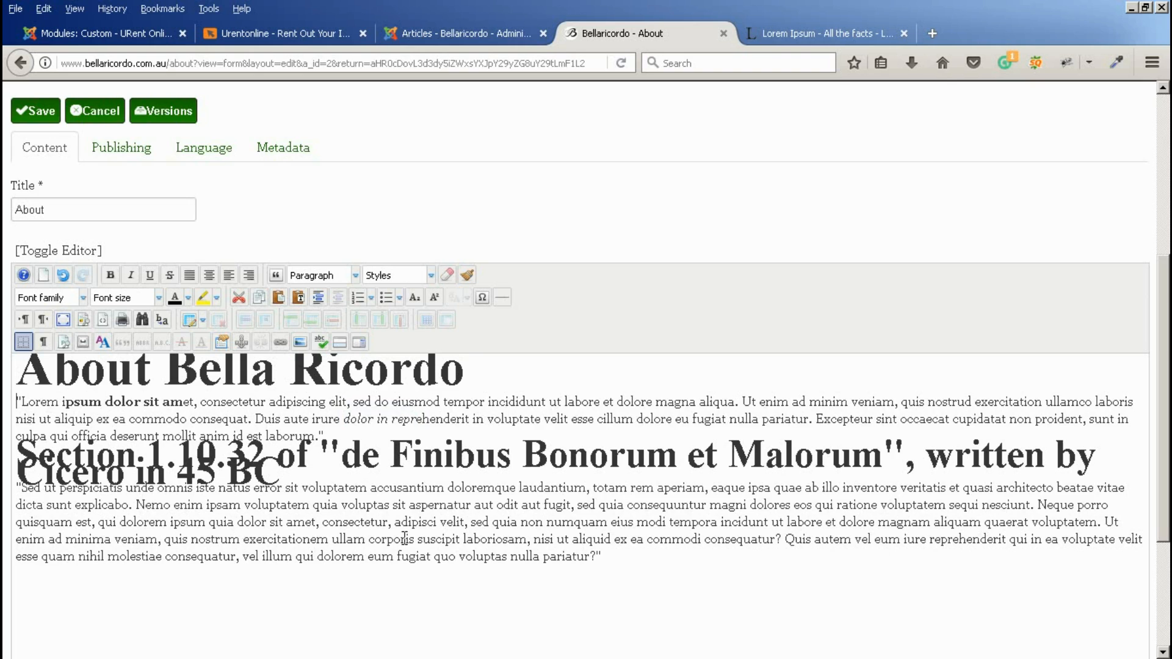
pyautogui.scroll(-3, 405, 537)
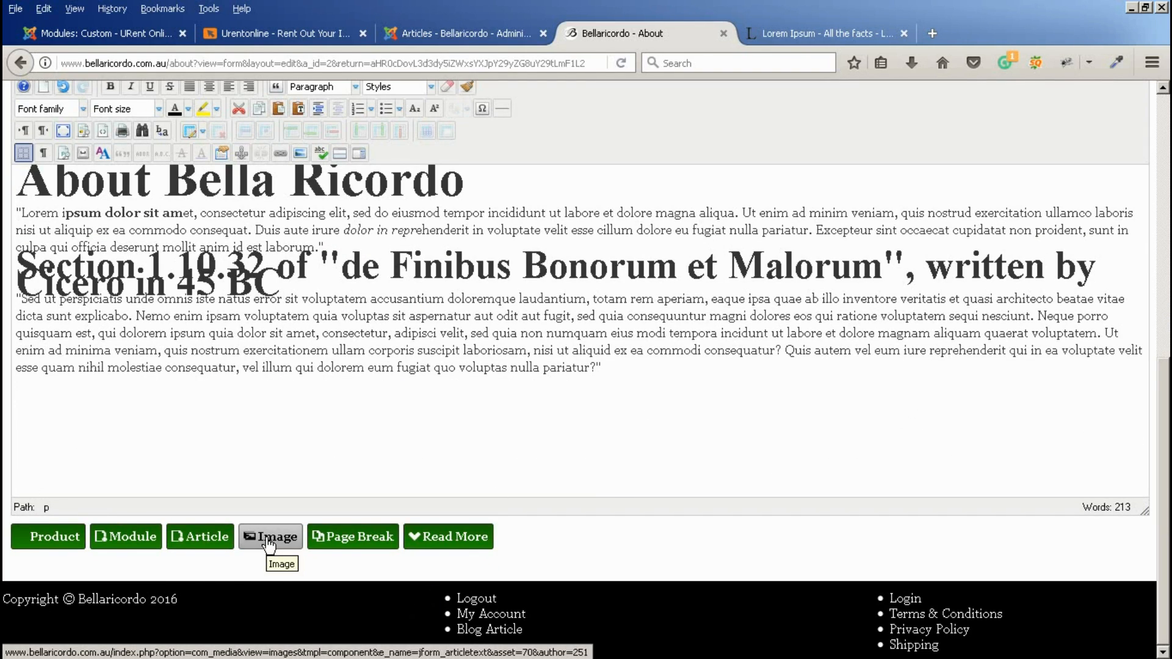
pyautogui.click(268, 538)
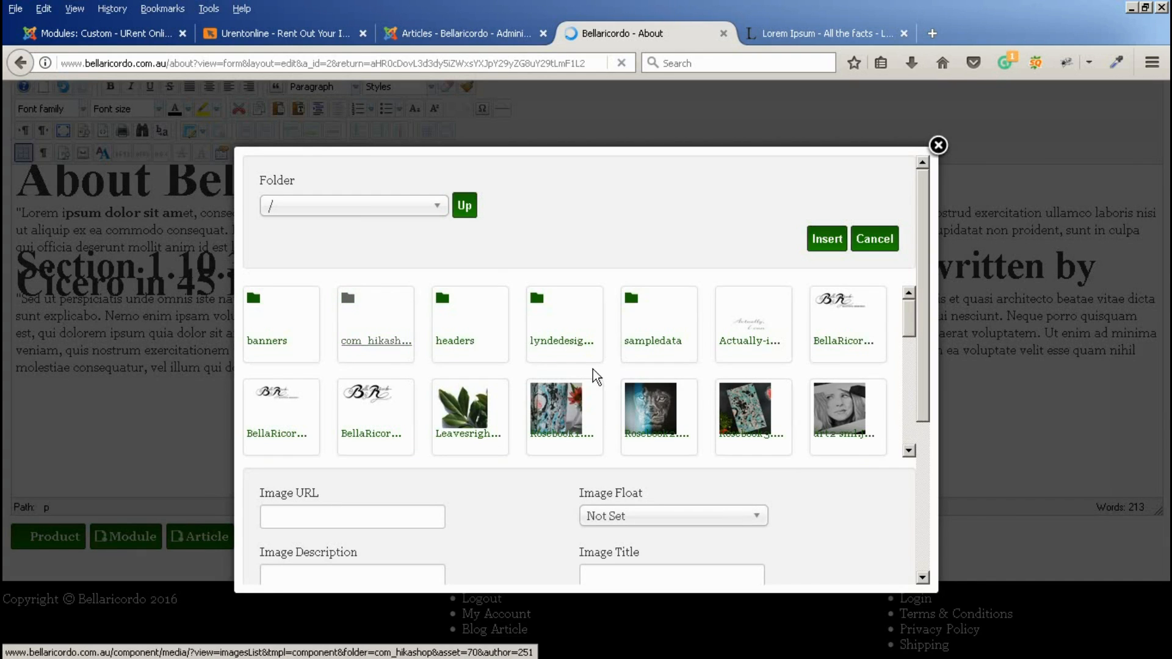
pyautogui.moveTo(910, 314); pyautogui.dragTo(907, 412)
pyautogui.scroll(-4, 850, 543)
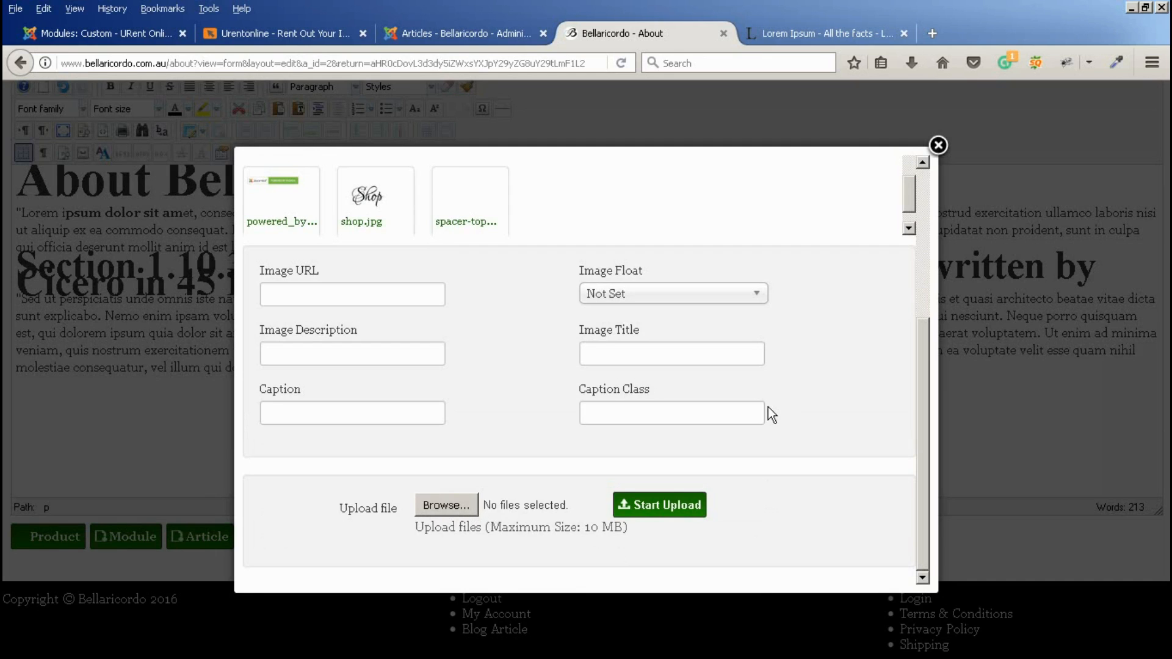
pyautogui.scroll(3, 812, 414)
pyautogui.scroll(1, 831, 415)
pyautogui.scroll(5, 688, 427)
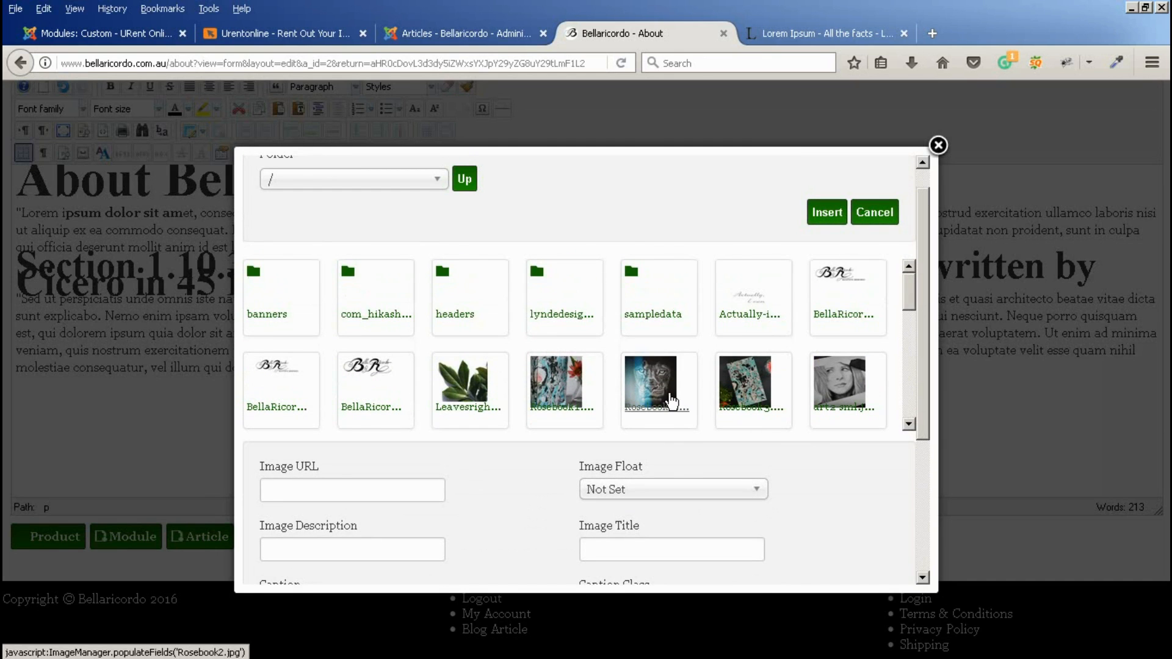
pyautogui.click(556, 381)
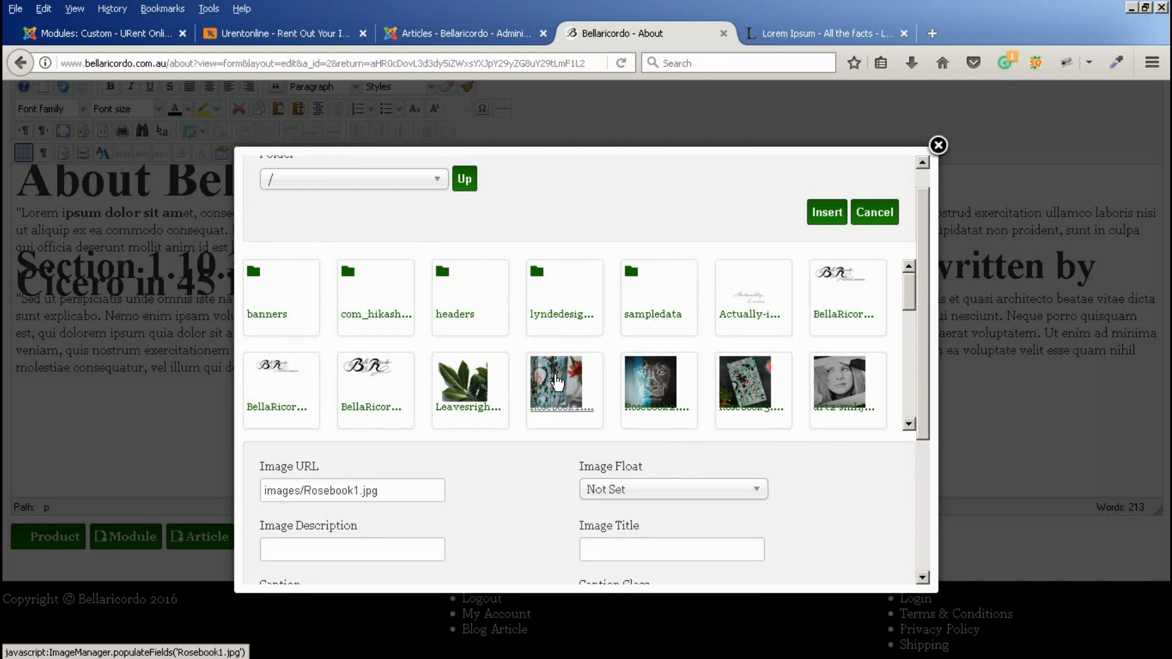
# Give the chosen image the description and title "My Image" and insert it into the article.
pyautogui.click(309, 549)
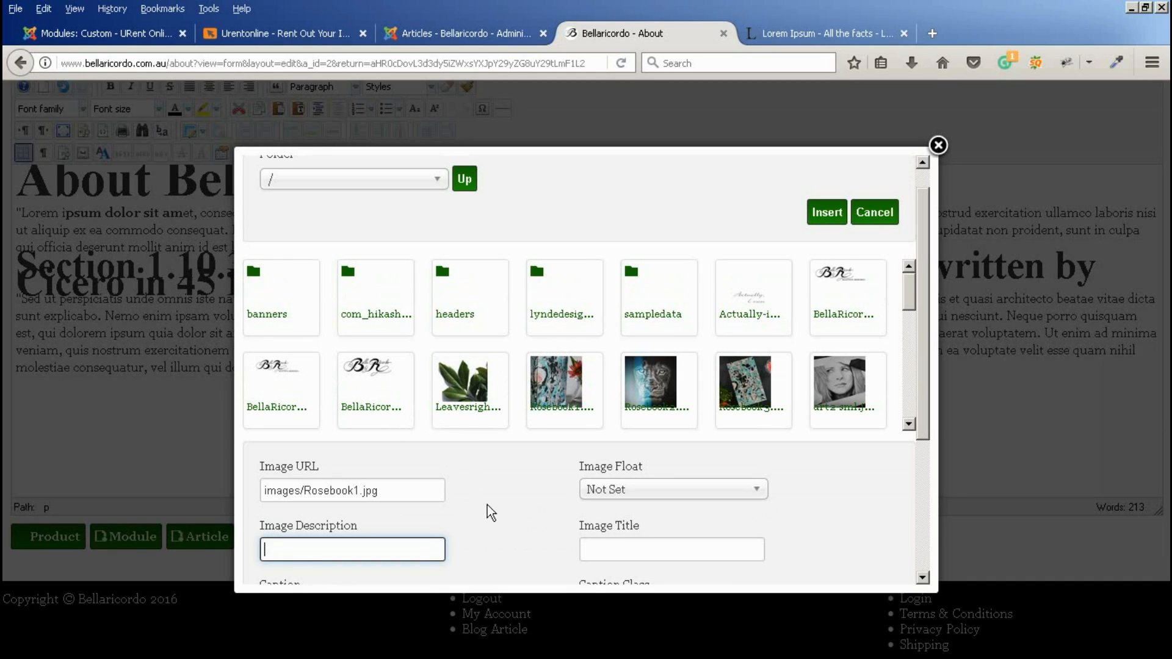
pyautogui.write('My Image')
pyautogui.press('Tab')
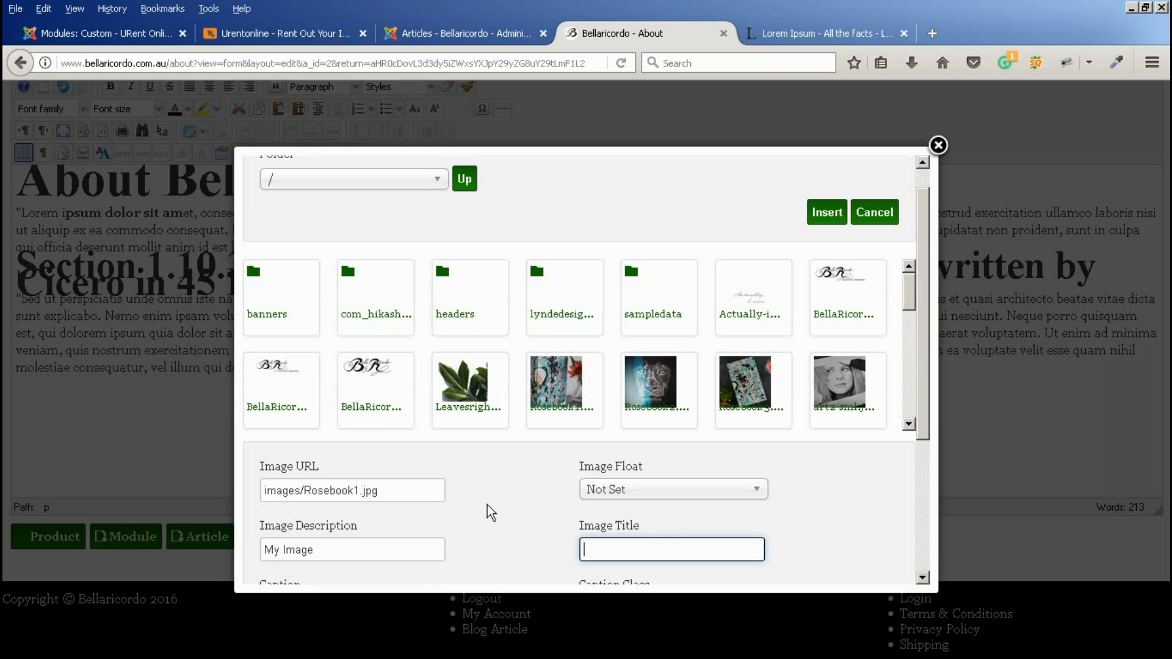
pyautogui.write('My Image')
pyautogui.click(826, 213)
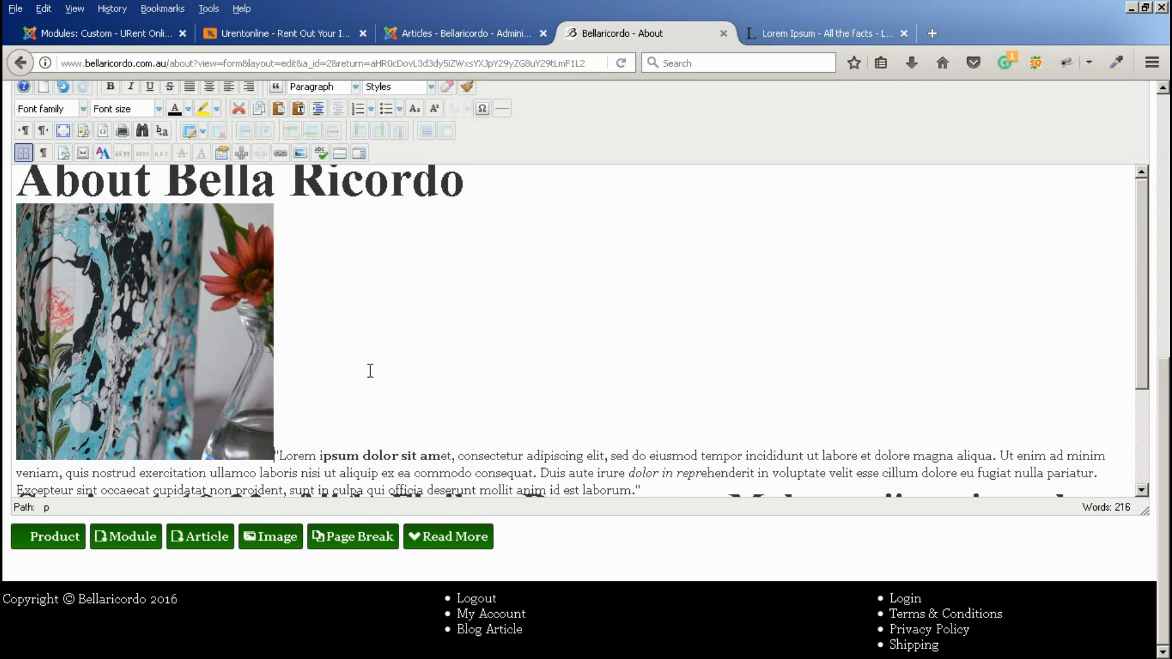
# Edit the inserted image's properties, setting equal margins of 10 and proportional dimensions of 25 × 25.
pyautogui.click(129, 301)
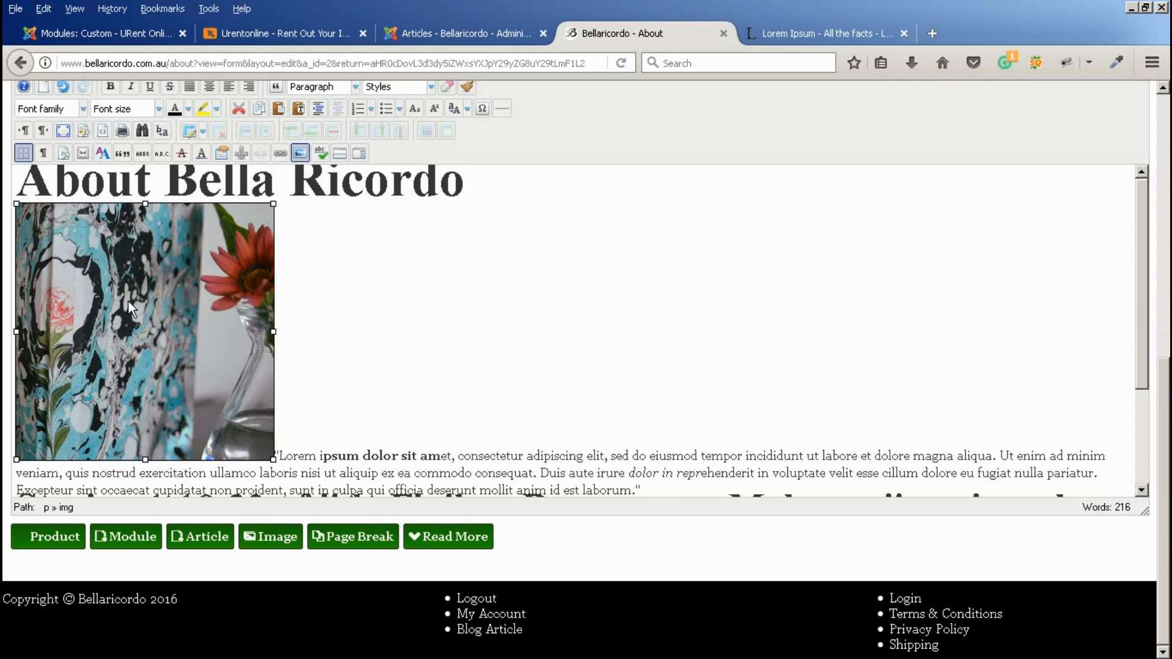
pyautogui.click(299, 153)
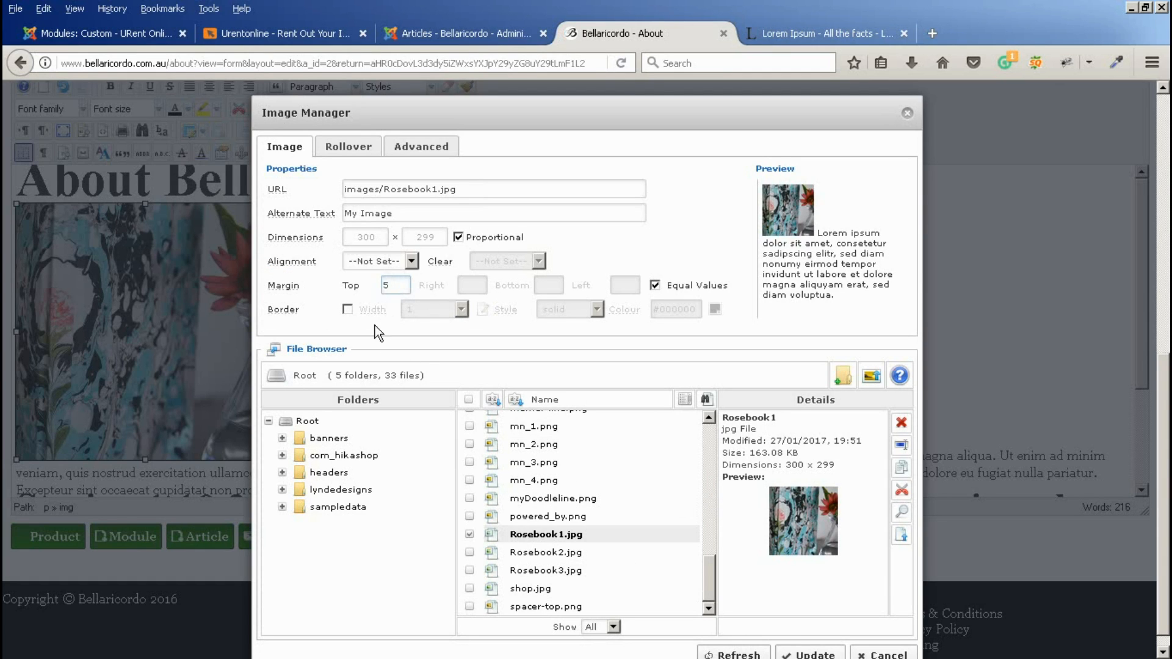
pyautogui.moveTo(388, 285); pyautogui.dragTo(366, 291)
pyautogui.moveTo(373, 238); pyautogui.dragTo(359, 237)
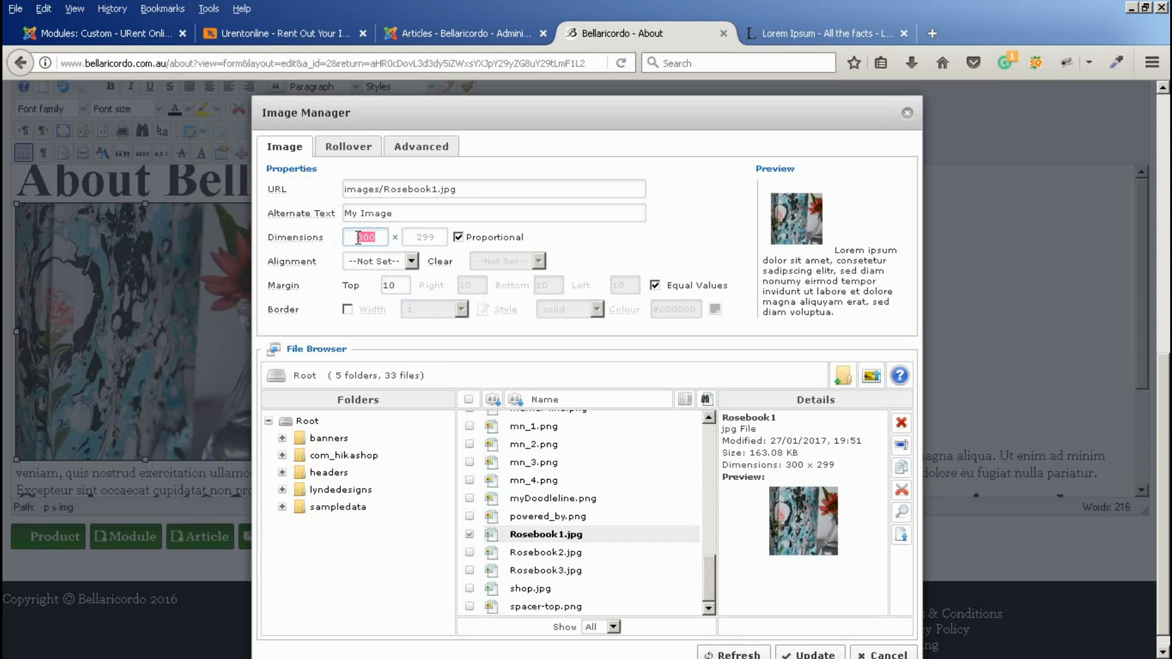
pyautogui.write('2')
pyautogui.press('Tab')
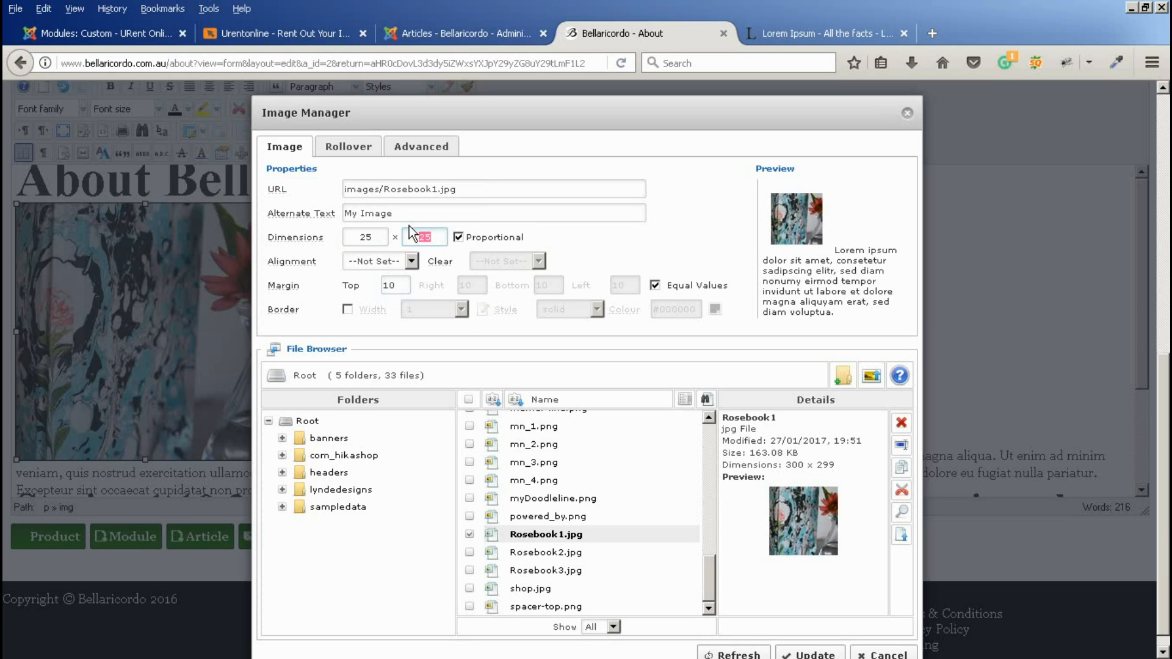
# Set the image's alignment to Right and apply the updated image properties.
pyautogui.click(412, 261)
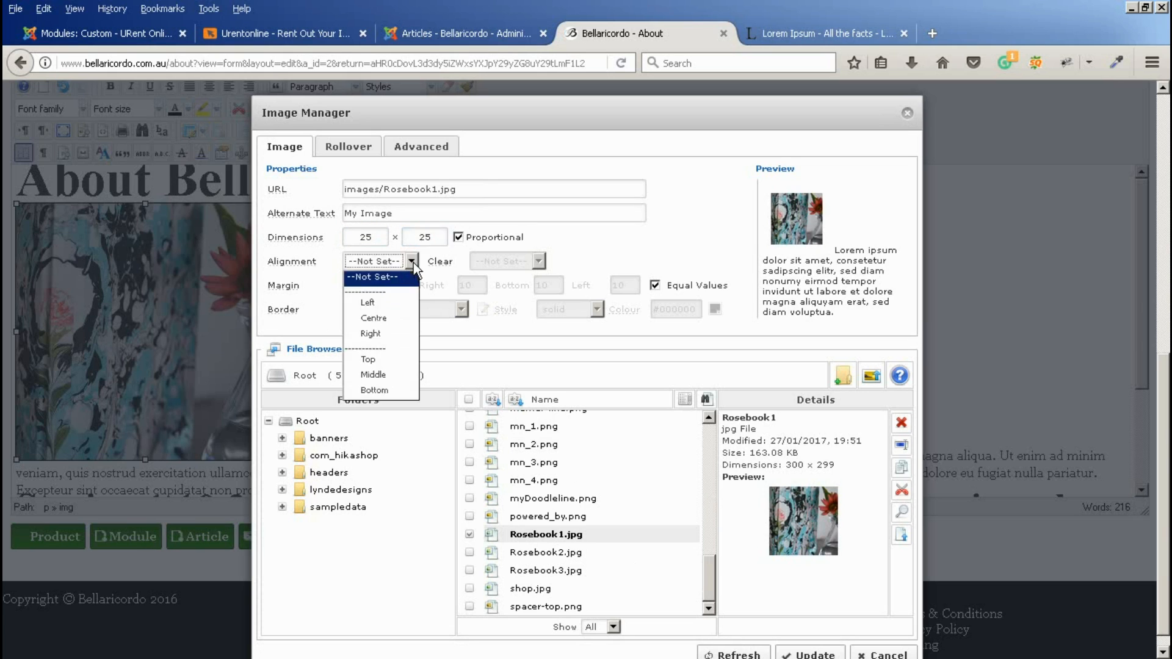
pyautogui.click(371, 334)
pyautogui.scroll(-1, 775, 583)
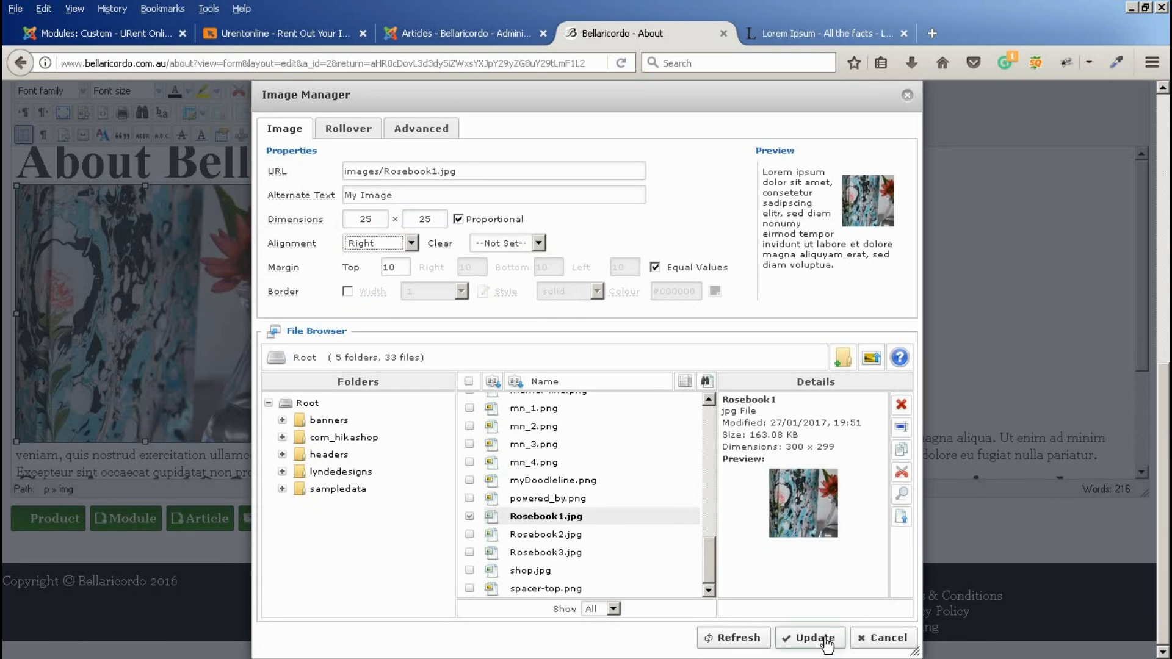
pyautogui.click(815, 638)
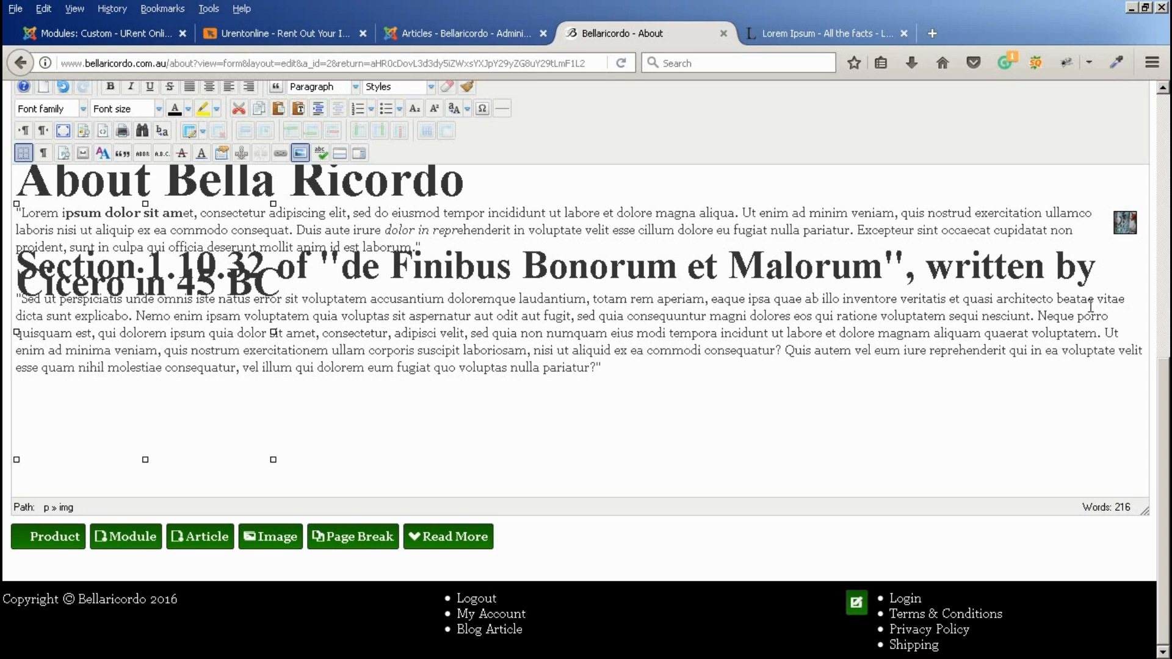
# Resize the right-aligned image to proportional dimensions of 250 × 250 and apply the change.
pyautogui.click(1124, 221)
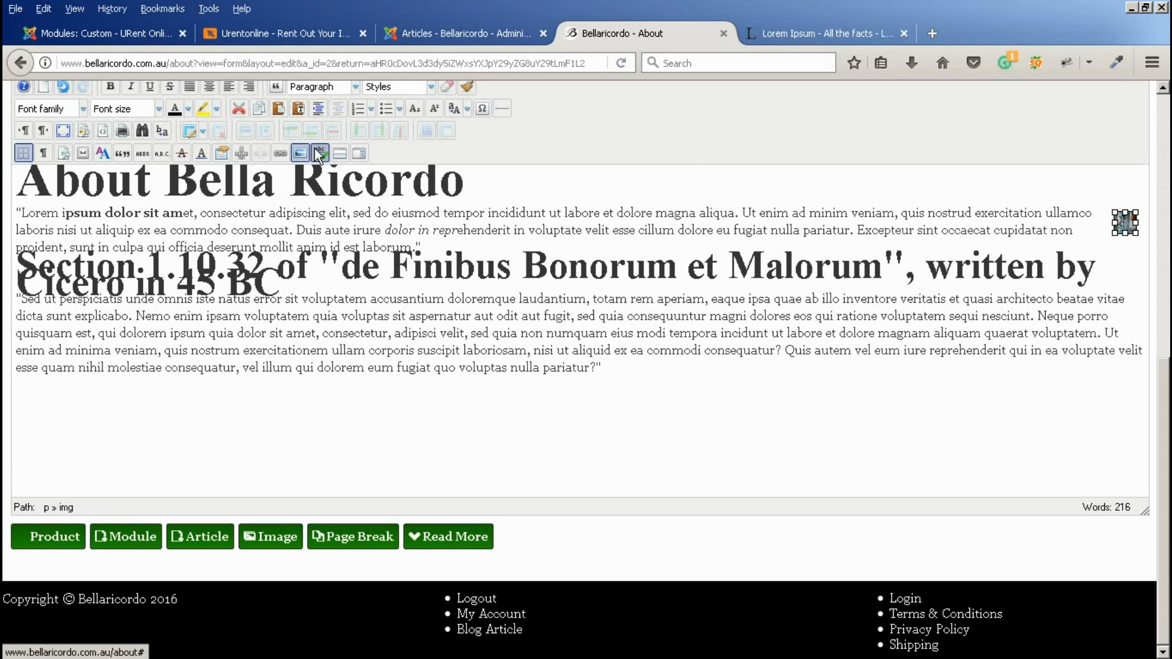
pyautogui.click(299, 153)
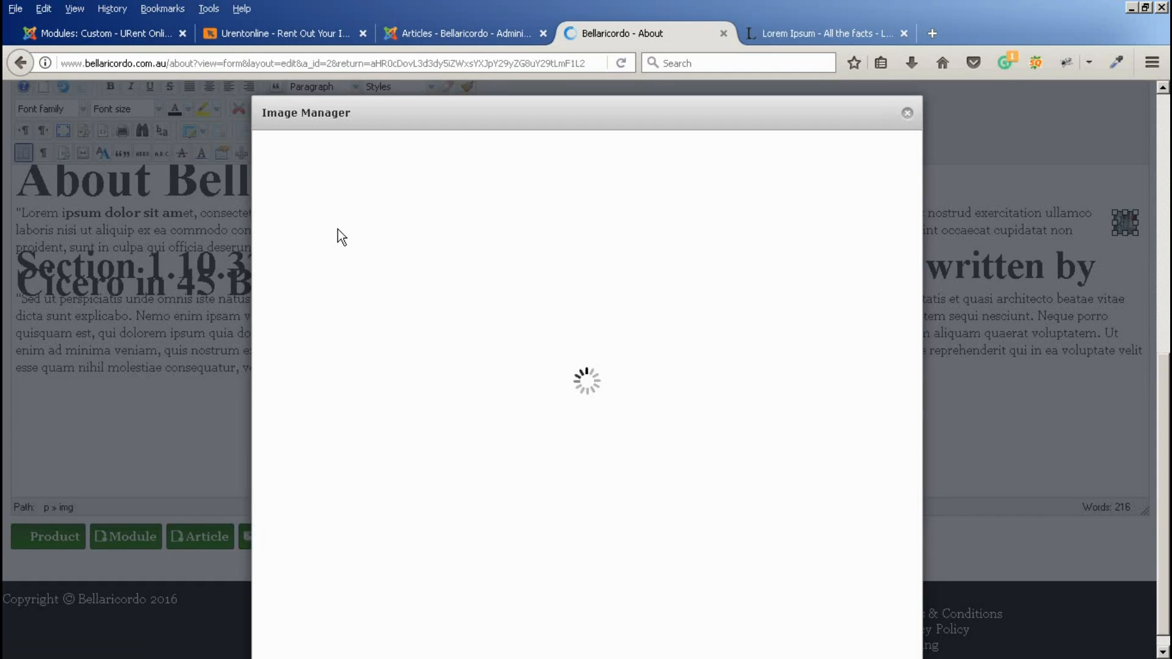
pyautogui.click(373, 237)
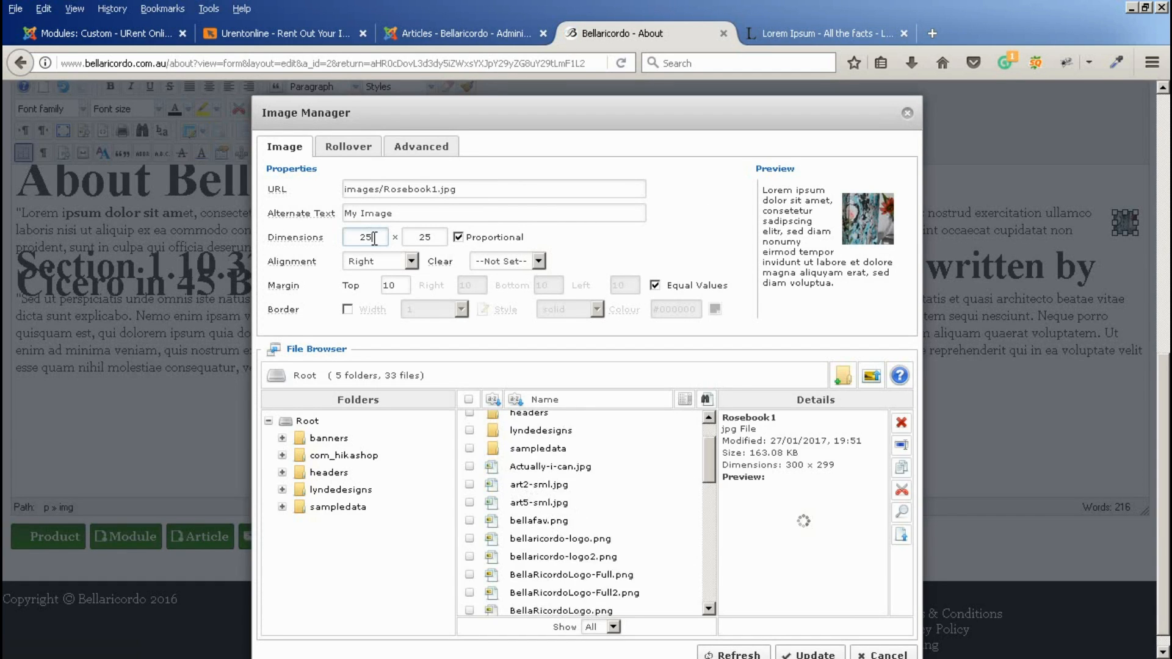
pyautogui.write('0')
pyautogui.press('Tab')
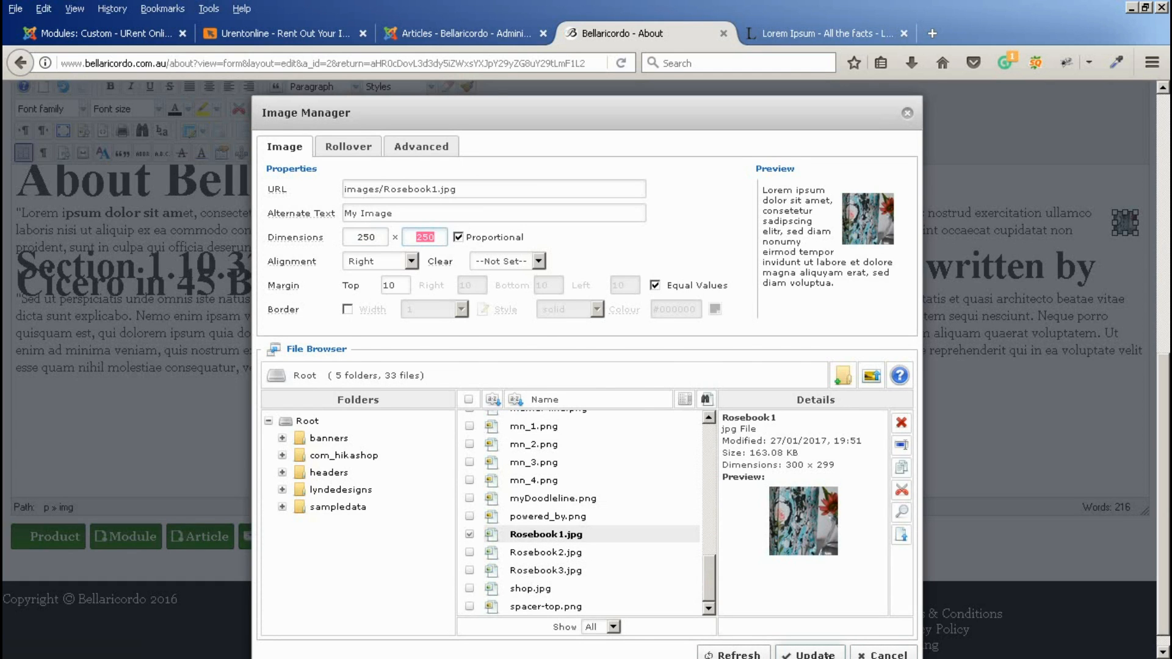
pyautogui.click(811, 654)
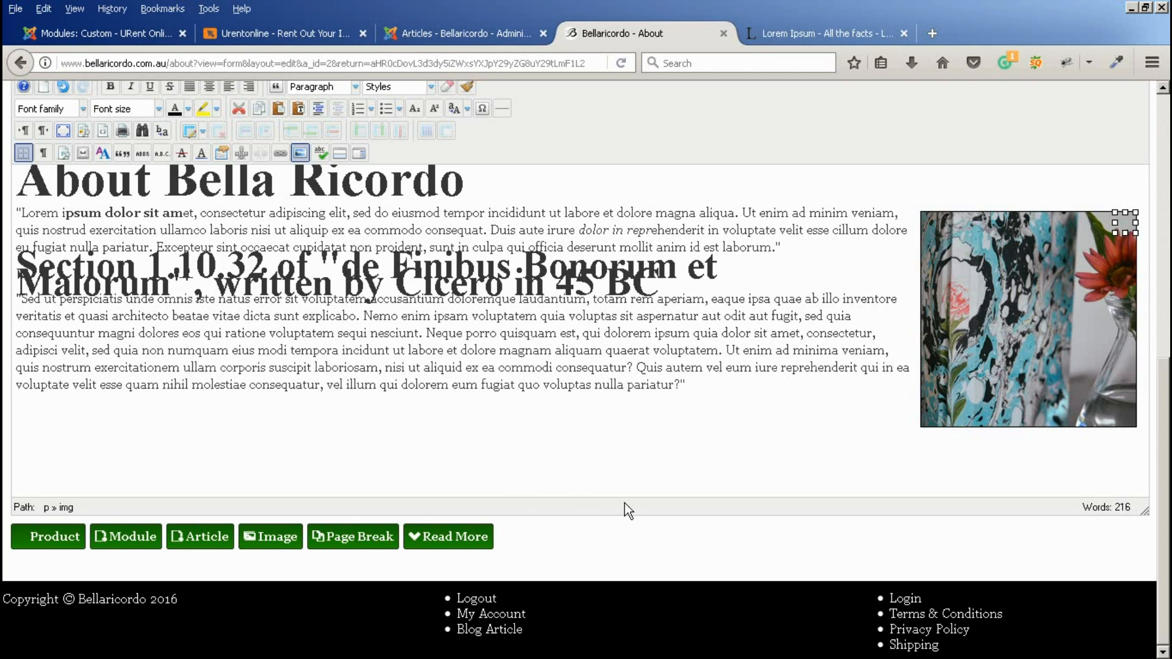
pyautogui.scroll(5, 624, 506)
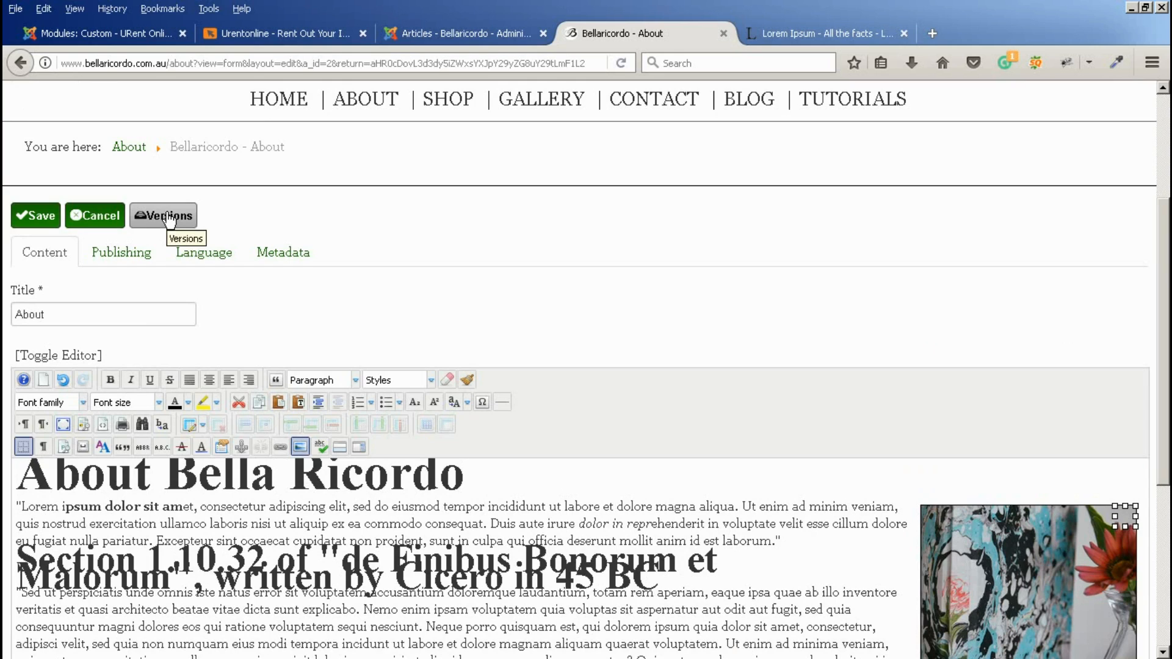
# Save the About article and reopen it for editing from its published page.
pyautogui.click(35, 219)
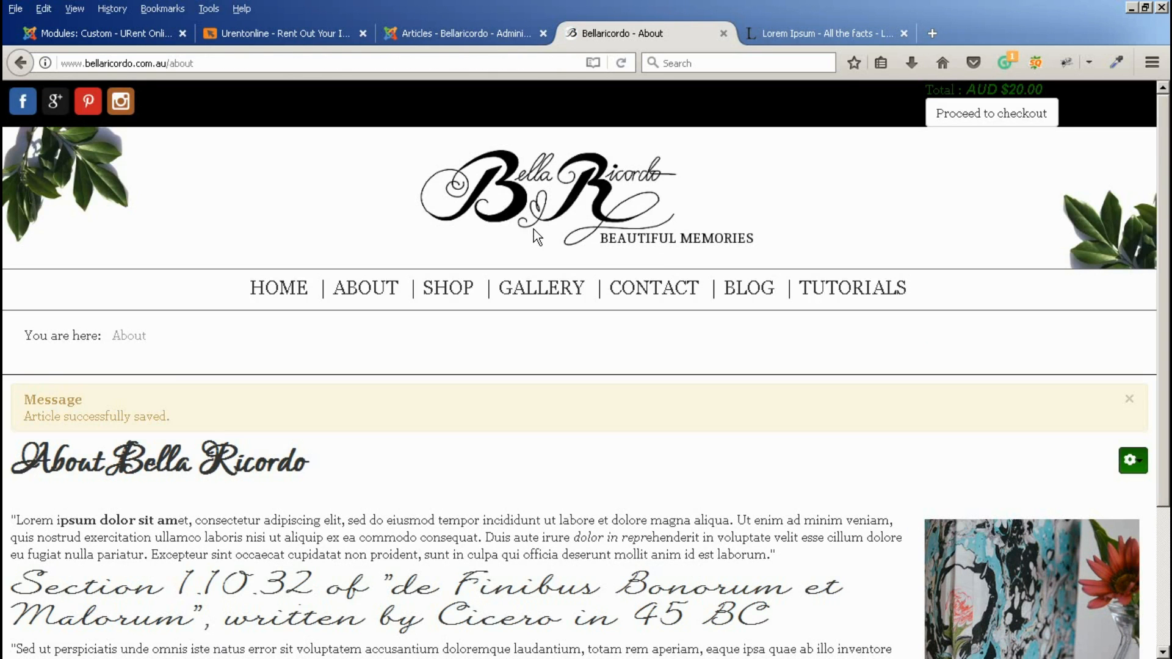
pyautogui.scroll(-3, 604, 395)
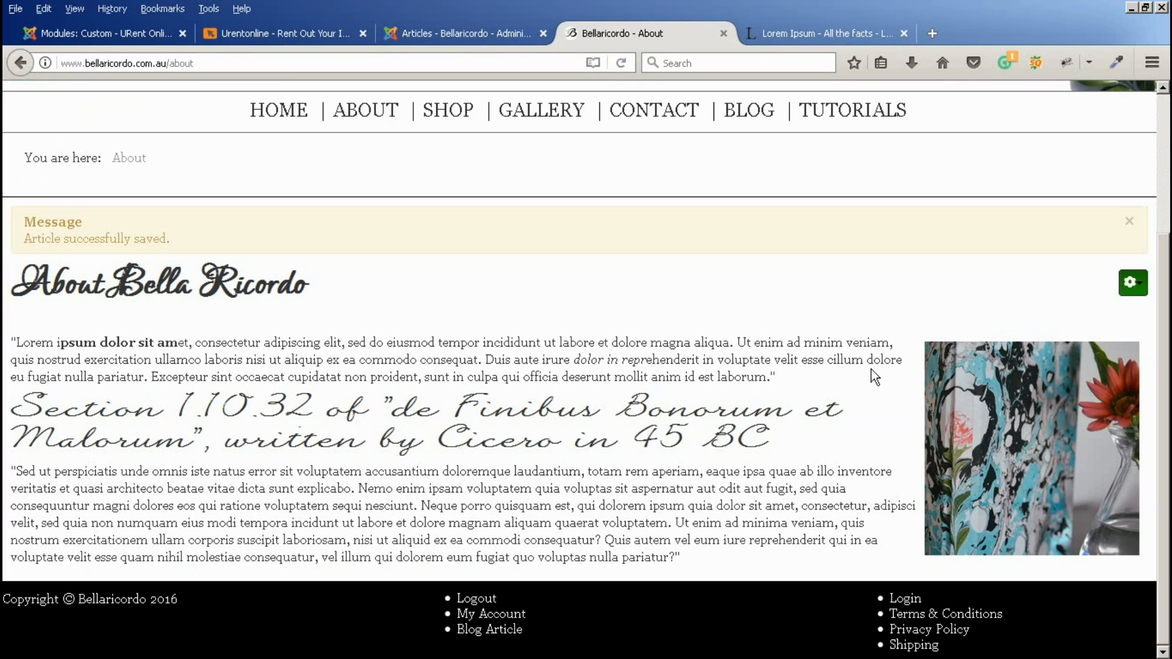
pyautogui.click(1136, 284)
pyautogui.click(1072, 314)
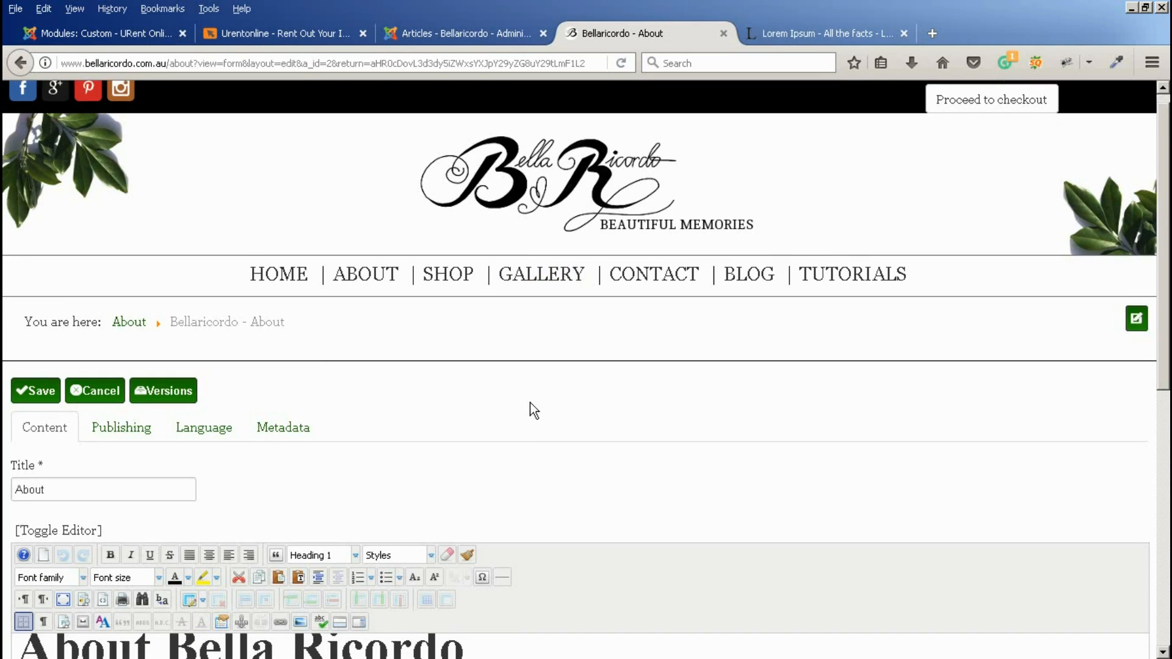
pyautogui.scroll(-3, 682, 377)
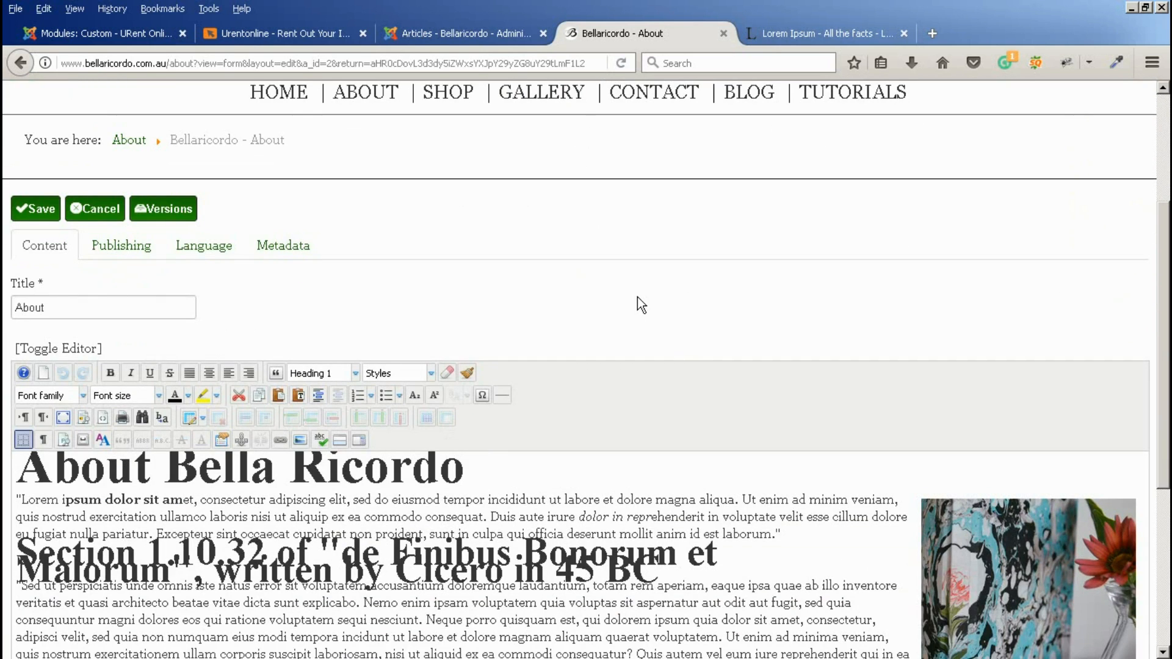
pyautogui.scroll(-2, 637, 297)
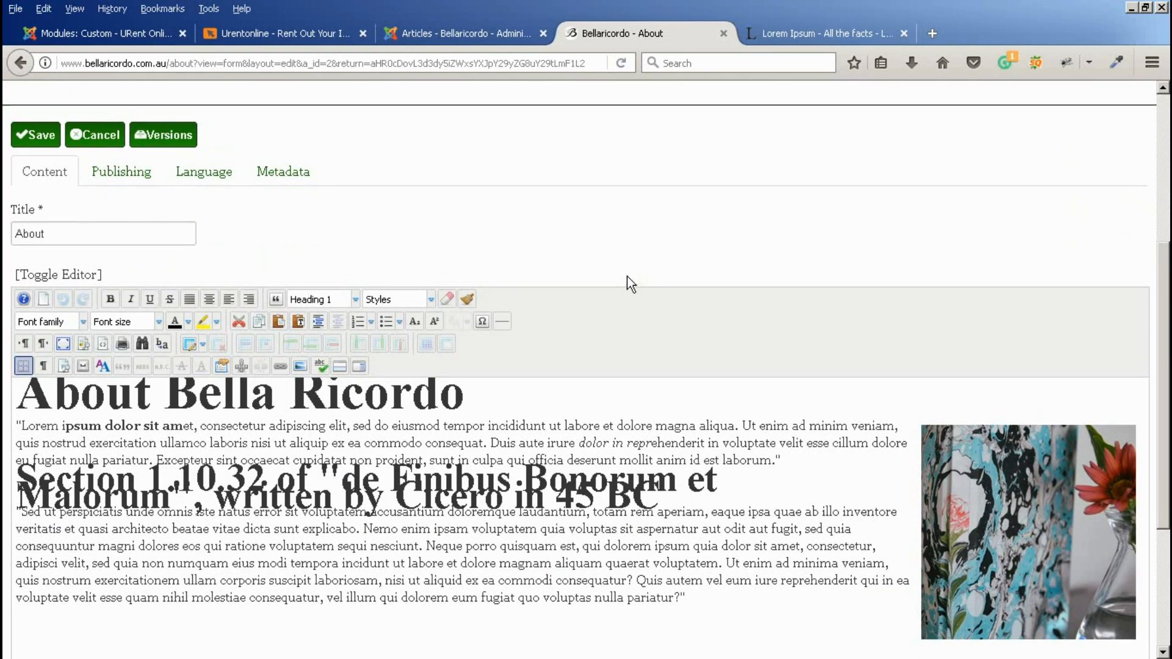
pyautogui.scroll(2, 628, 276)
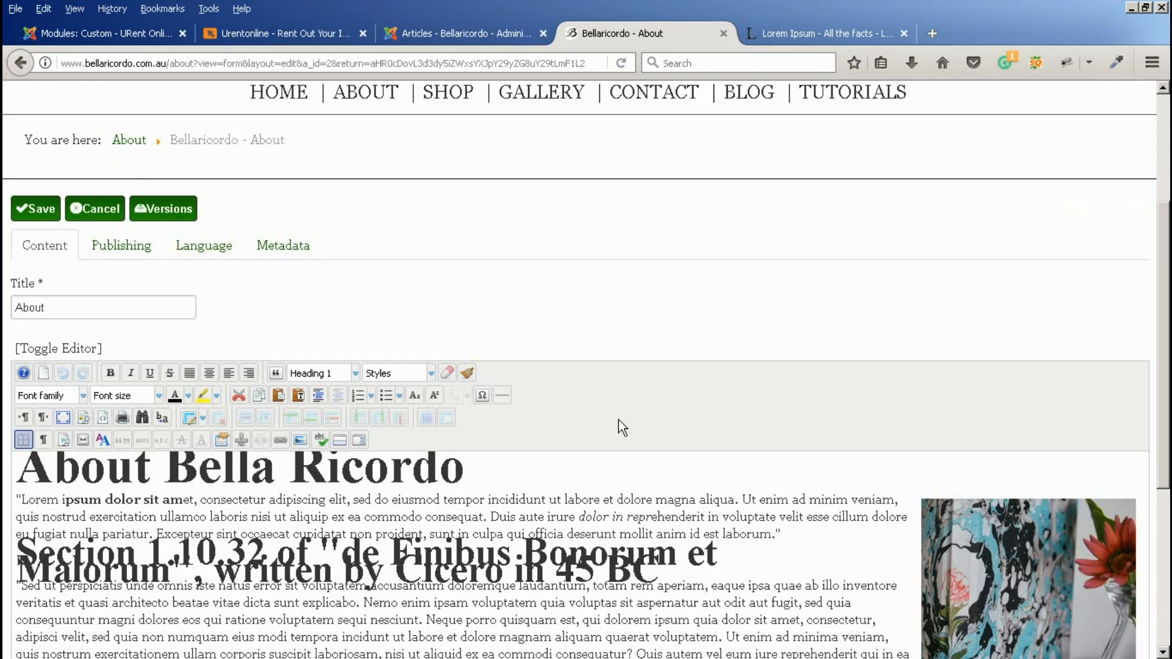
# Start a plain-text paste in the article and copy the lipsum.com text from "Lorem ipsum dolor sit amet" through the 1914 translation heading.
pyautogui.click(298, 395)
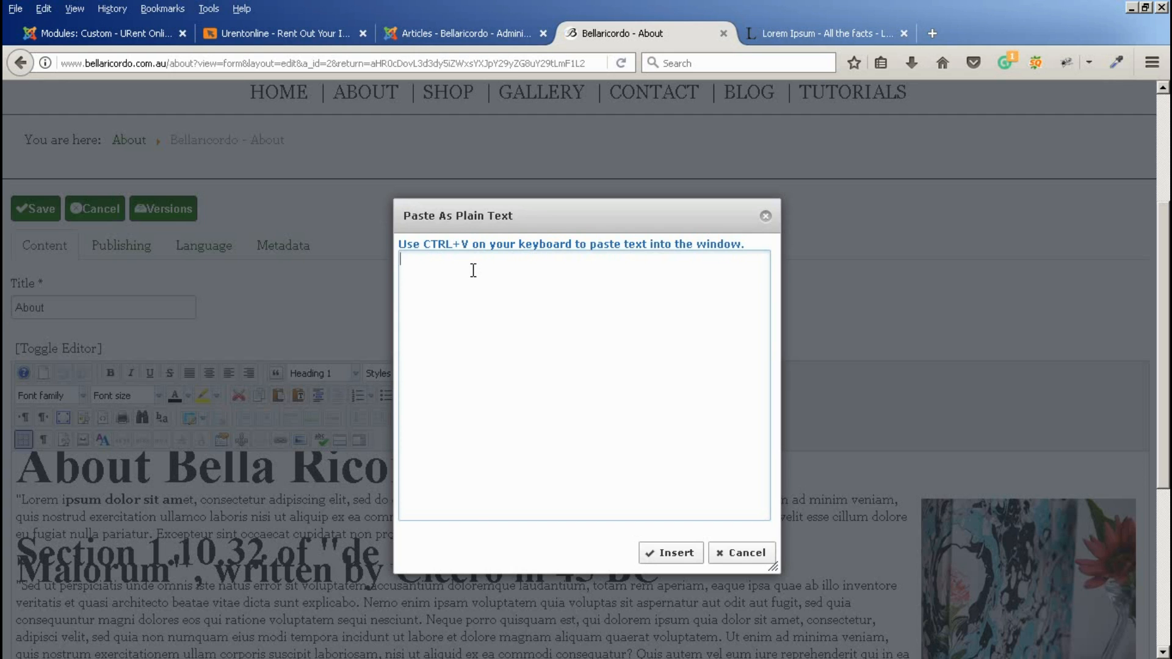
pyautogui.click(859, 34)
pyautogui.click(166, 209)
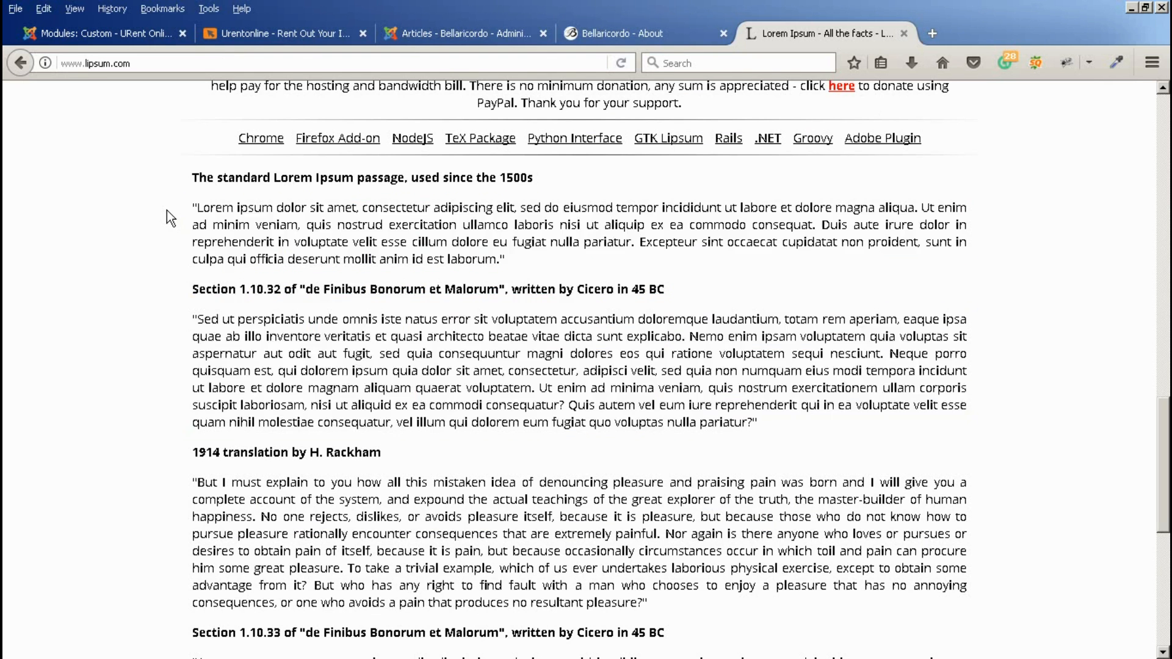
pyautogui.moveTo(183, 205); pyautogui.dragTo(1023, 442)
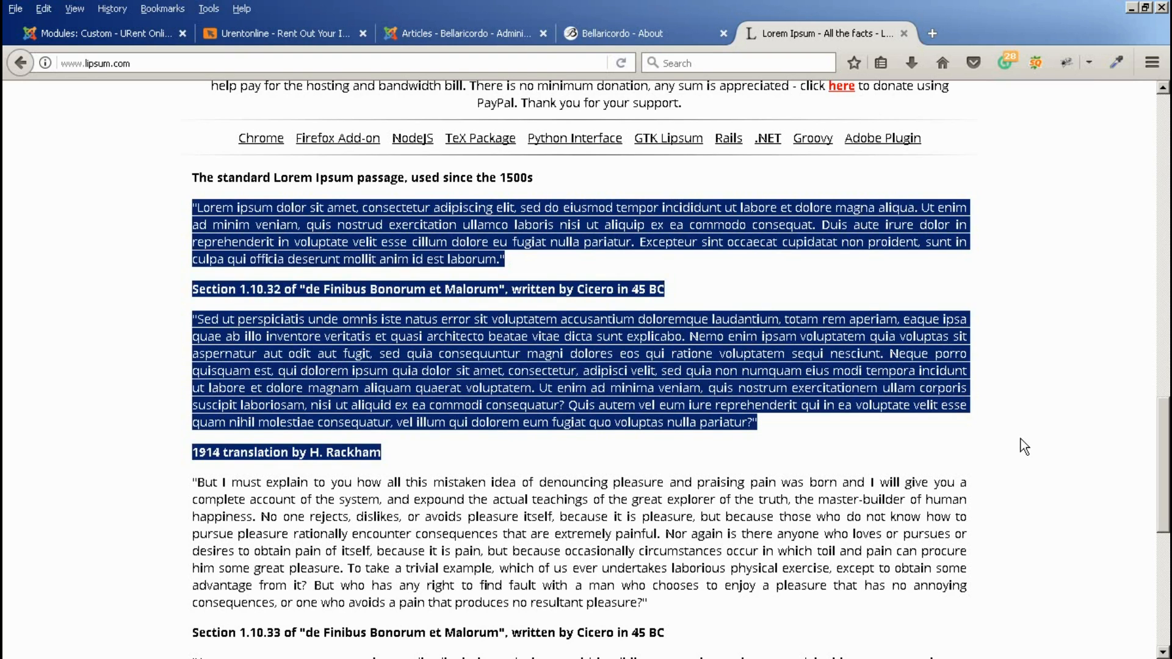
pyautogui.click(477, 30)
pyautogui.click(616, 36)
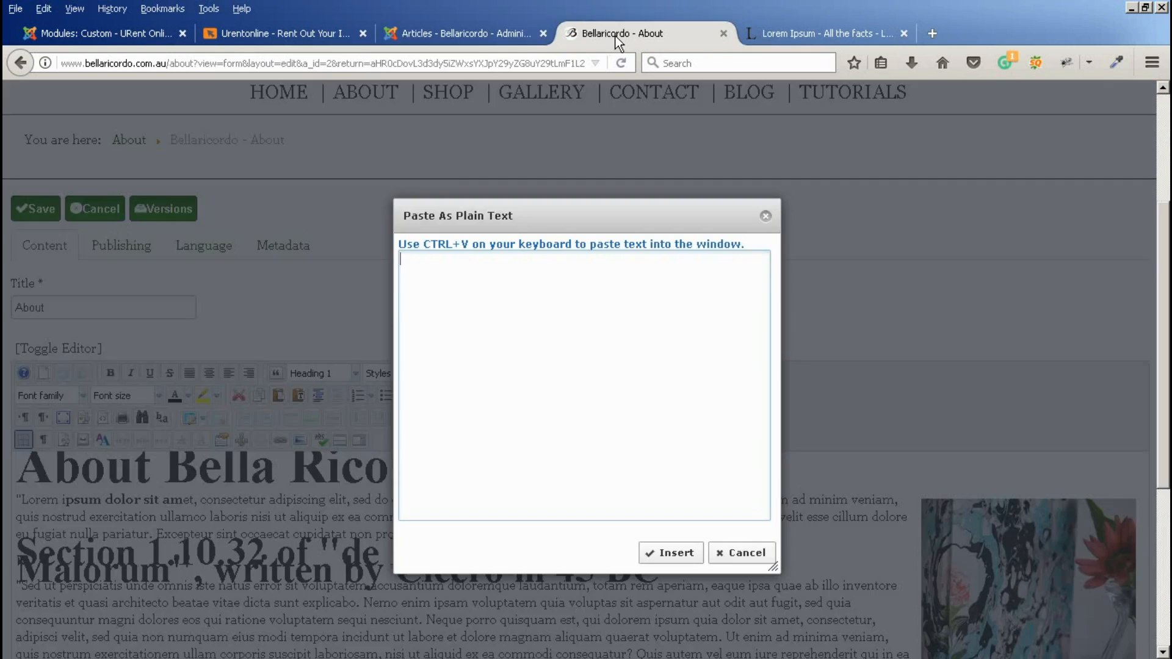
# Paste the copied passages as plain text and insert them above the About Bella Ricordo heading.
pyautogui.rightClick(437, 267)
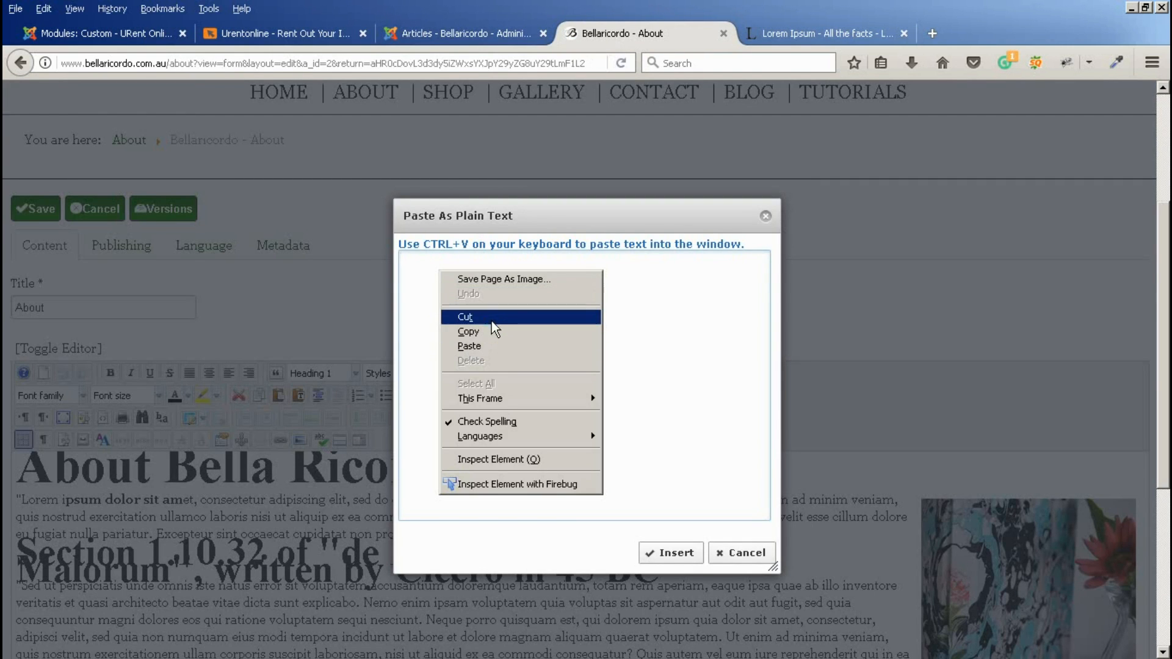
pyautogui.click(488, 346)
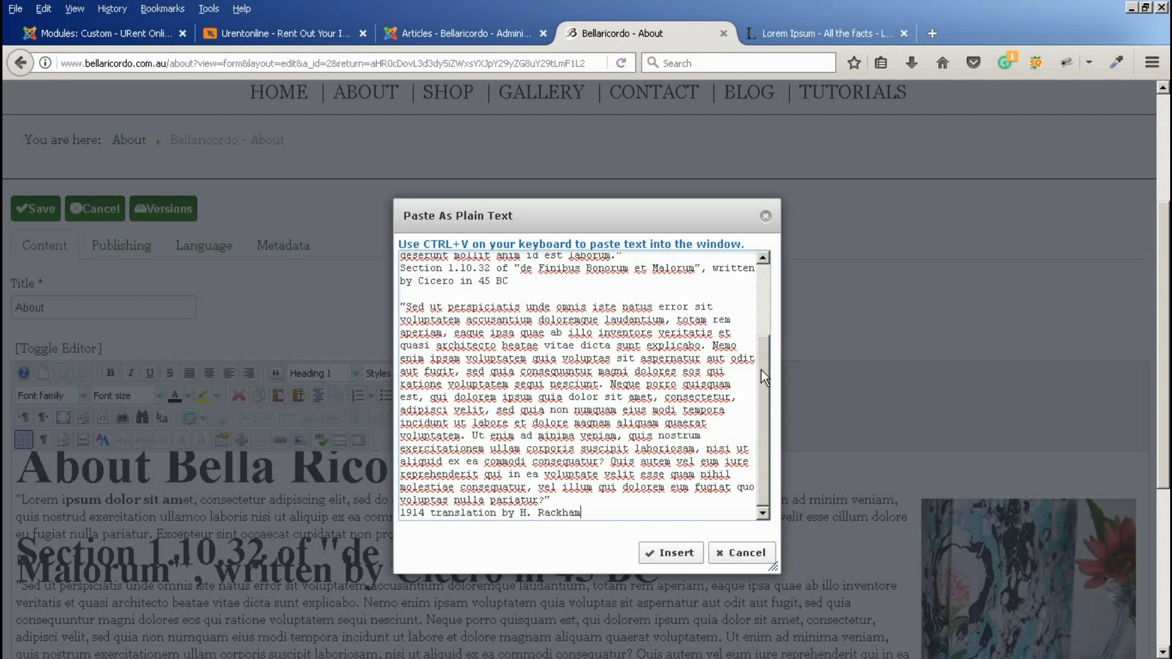
pyautogui.moveTo(760, 369); pyautogui.dragTo(760, 296)
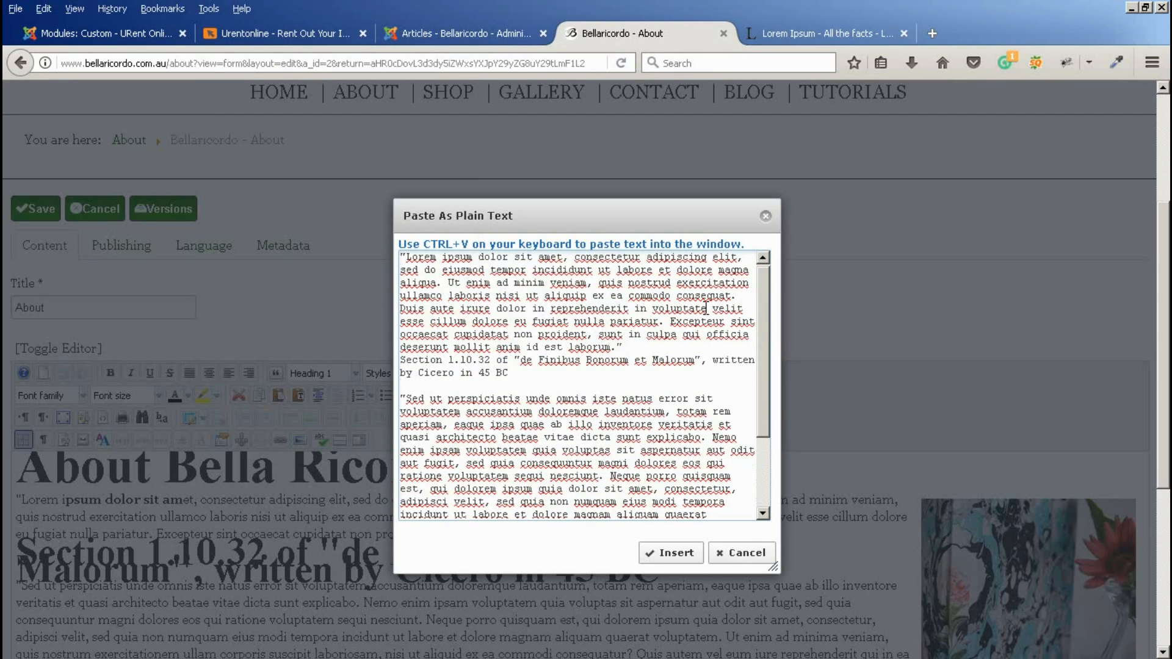
pyautogui.click(676, 555)
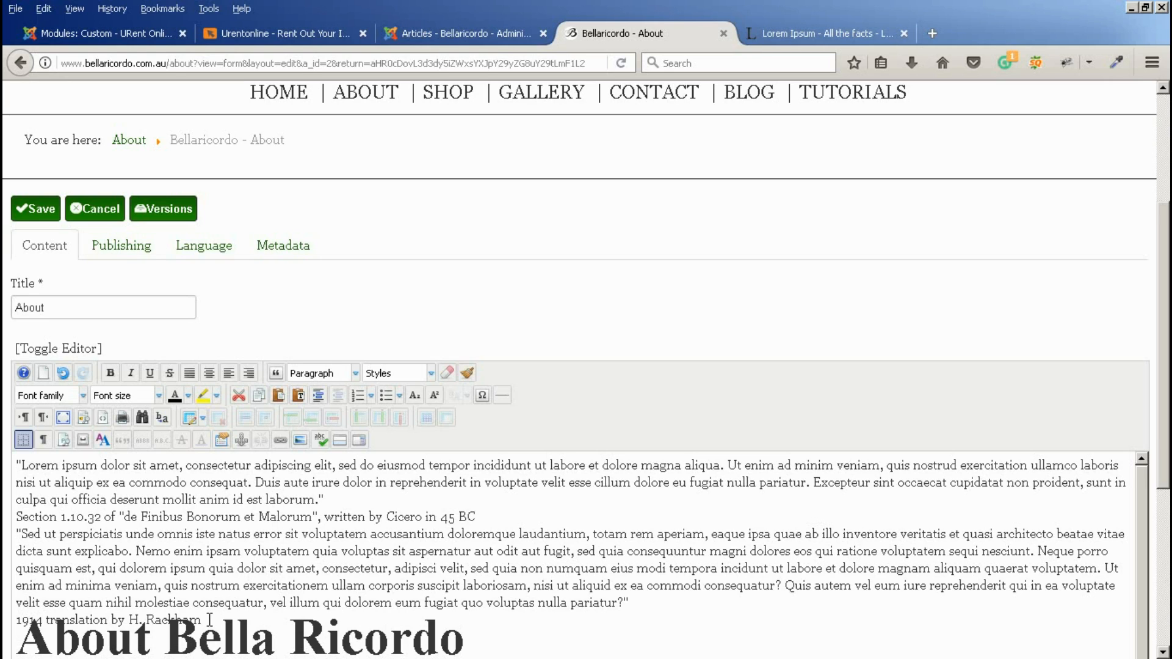
# Delete the newly pasted text from "Lorem ipsum dolor sit amet" to the end of the "Sed ut perspiciatis" paragraph.
pyautogui.click(298, 396)
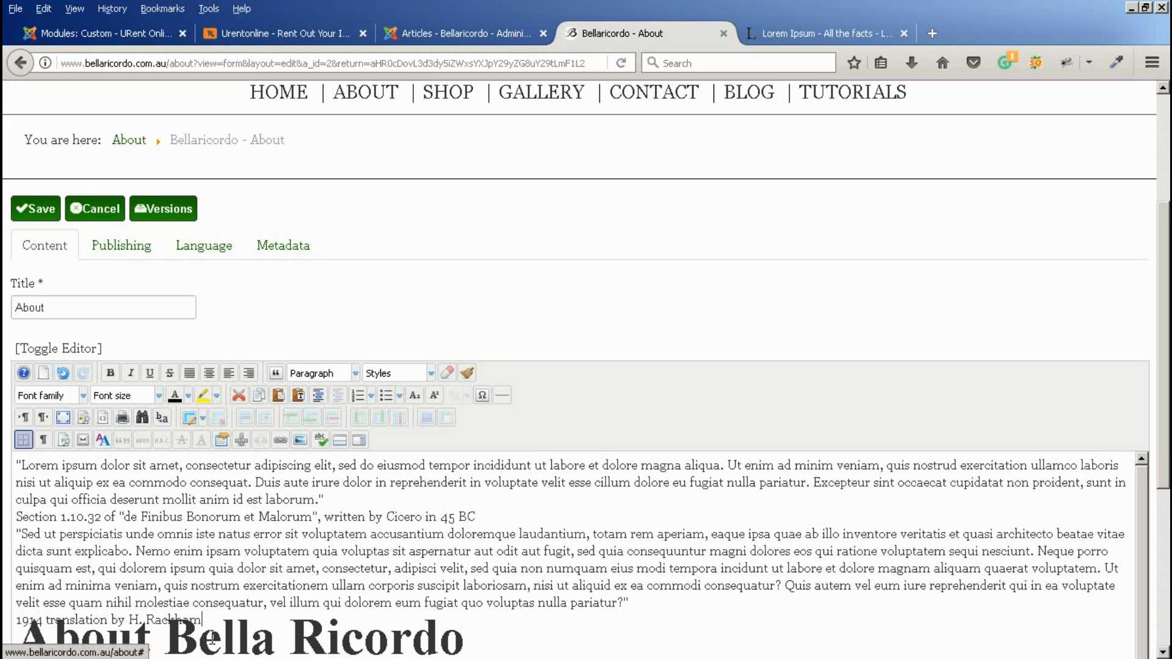
pyautogui.moveTo(205, 621); pyautogui.dragTo(14, 464)
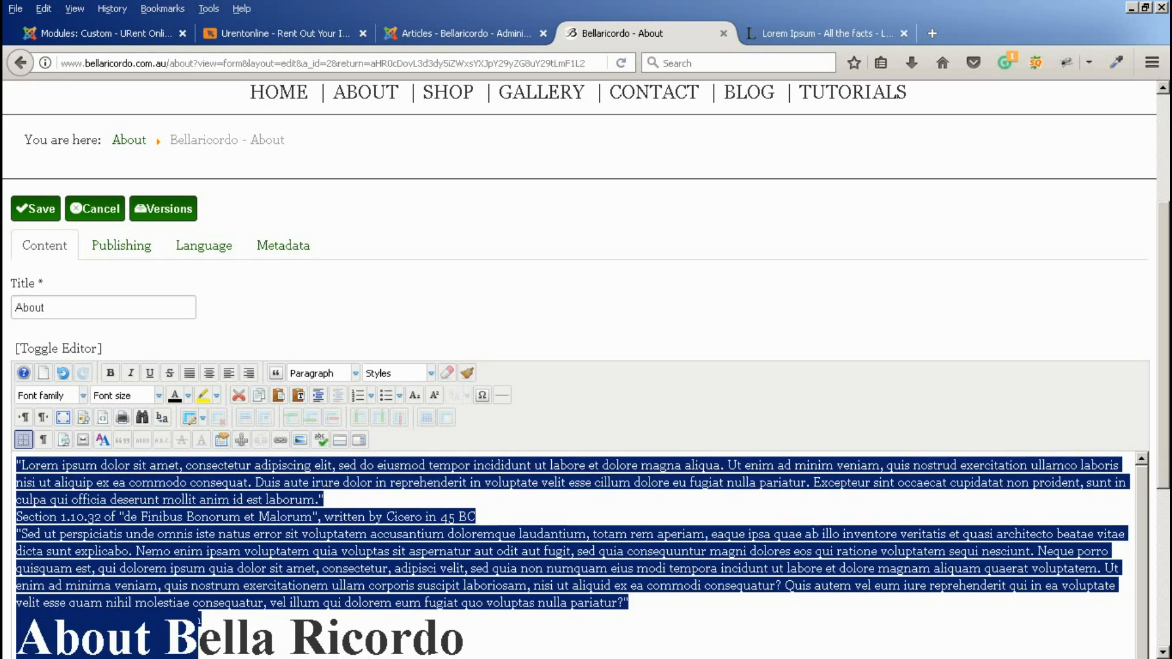
pyautogui.click(183, 517)
pyautogui.moveTo(16, 465); pyautogui.dragTo(667, 597)
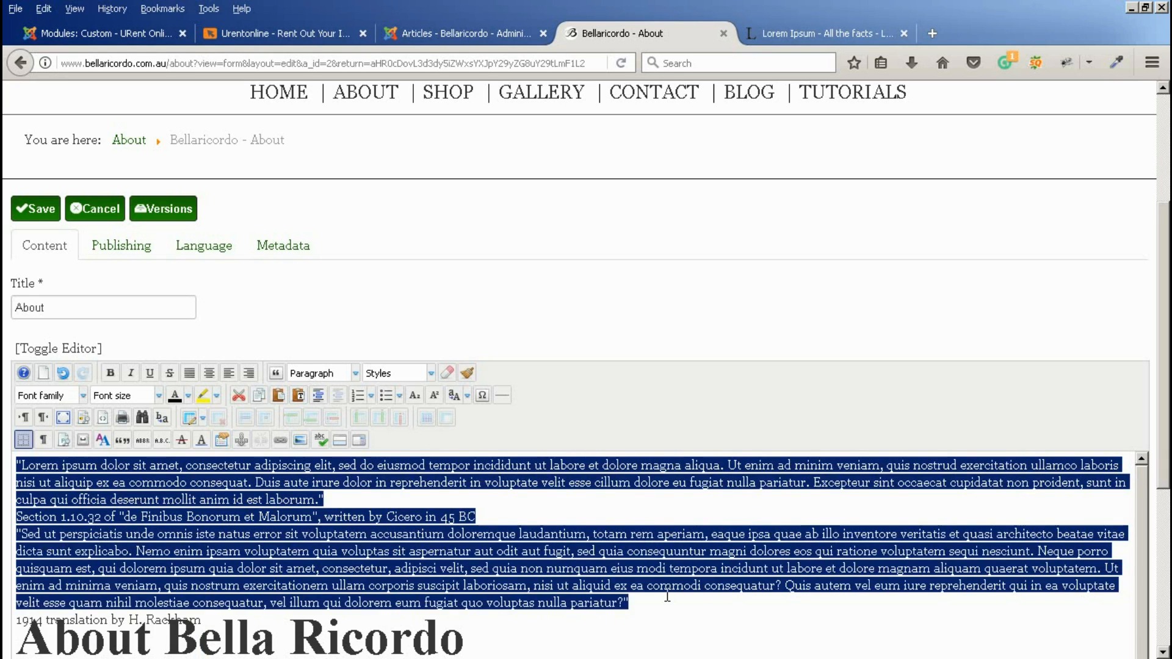
pyautogui.press('Delete')
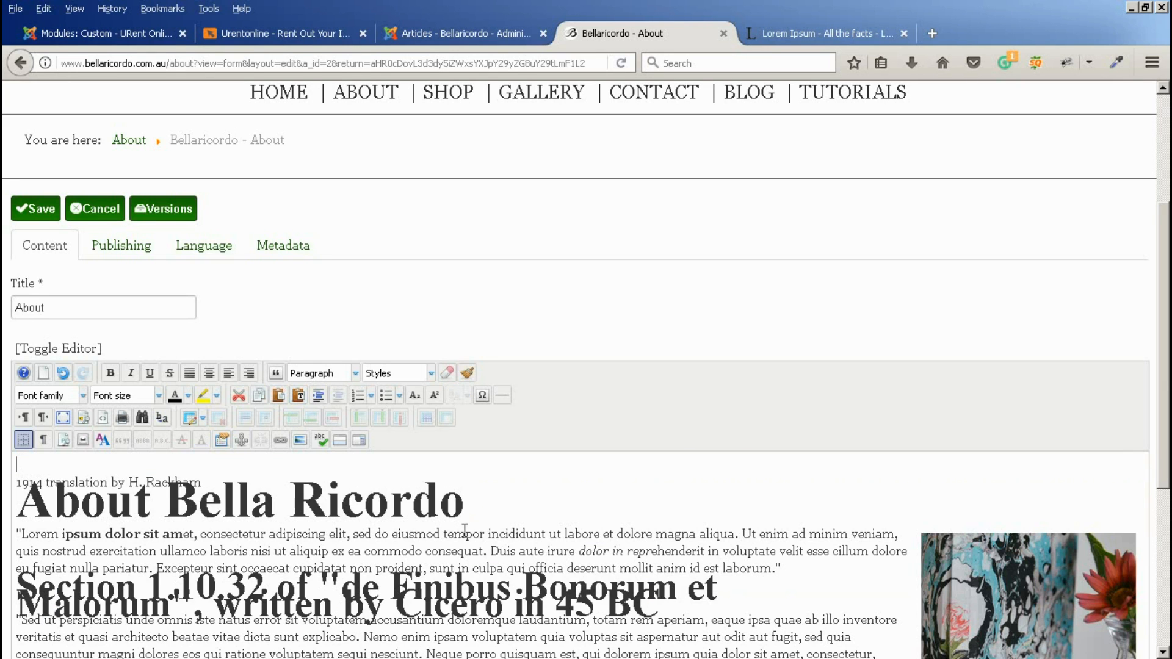
# Remove the leftover 1914 translation line above the About Bella Ricordo heading.
pyautogui.moveTo(198, 488); pyautogui.dragTo(164, 488)
pyautogui.click(22, 463)
pyautogui.click(194, 467)
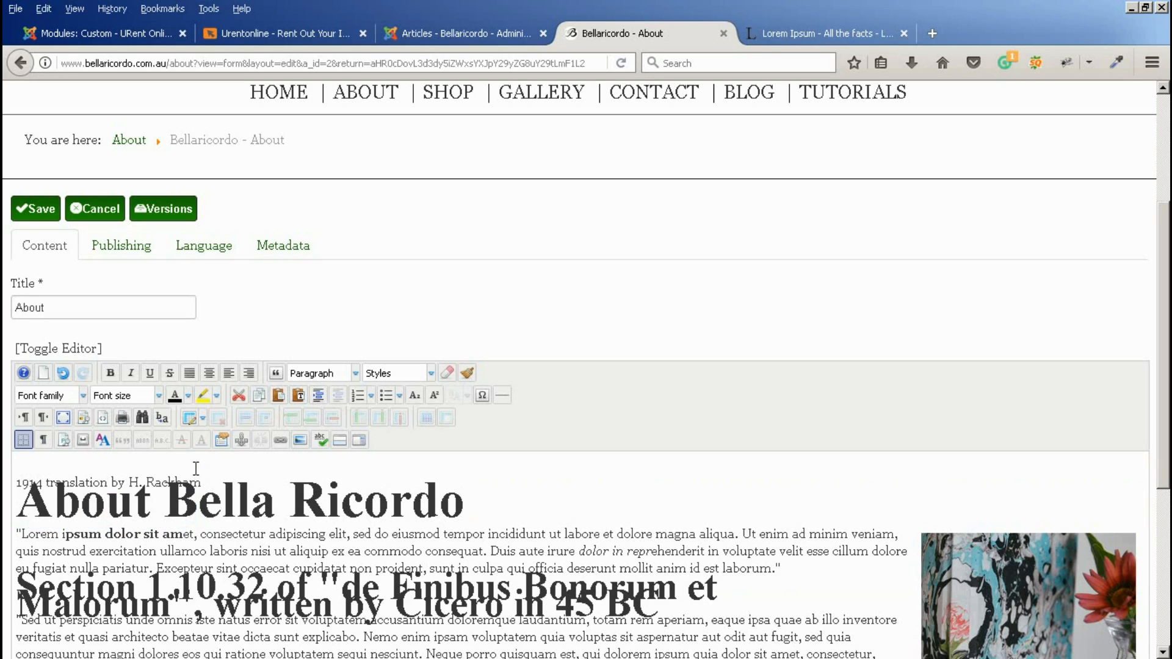